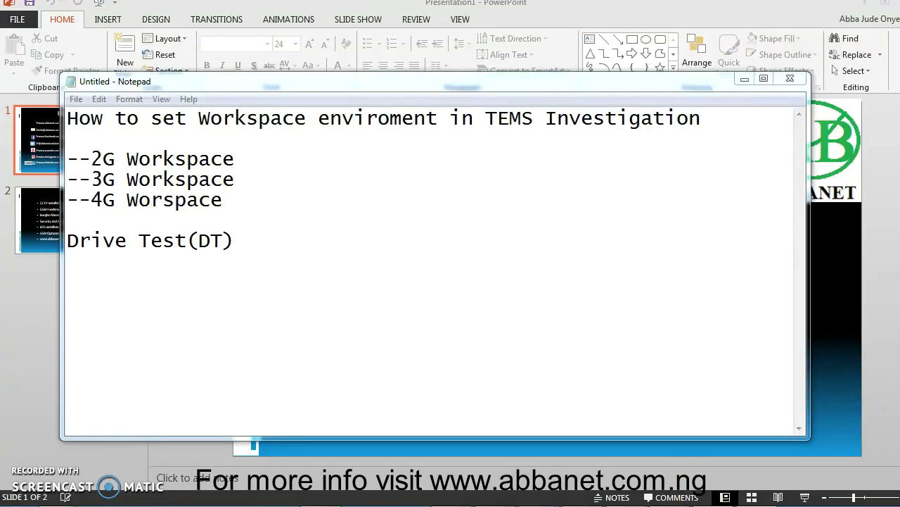
Move from the notes and slide to TEMS Investigation 15.2.2 showing 'investigation wcdma gsm.tdc'
key("alt+Tab")
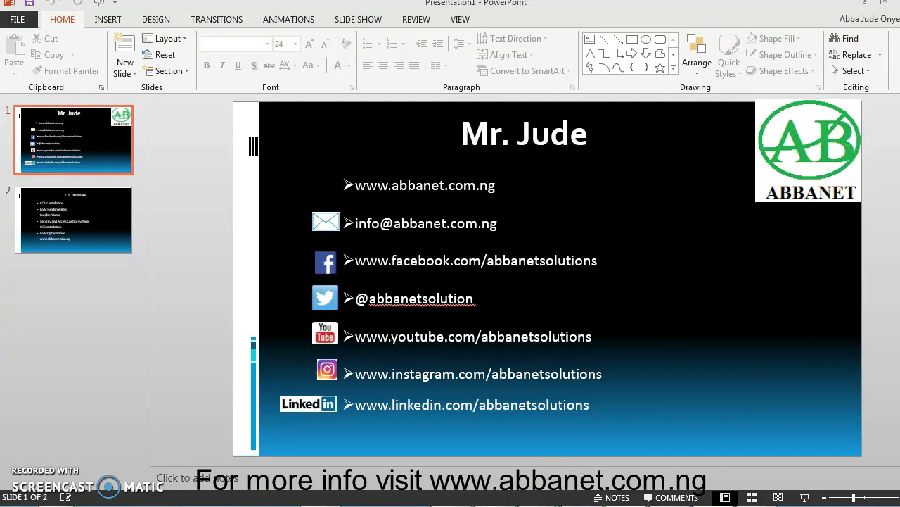
left_click(597, 454)
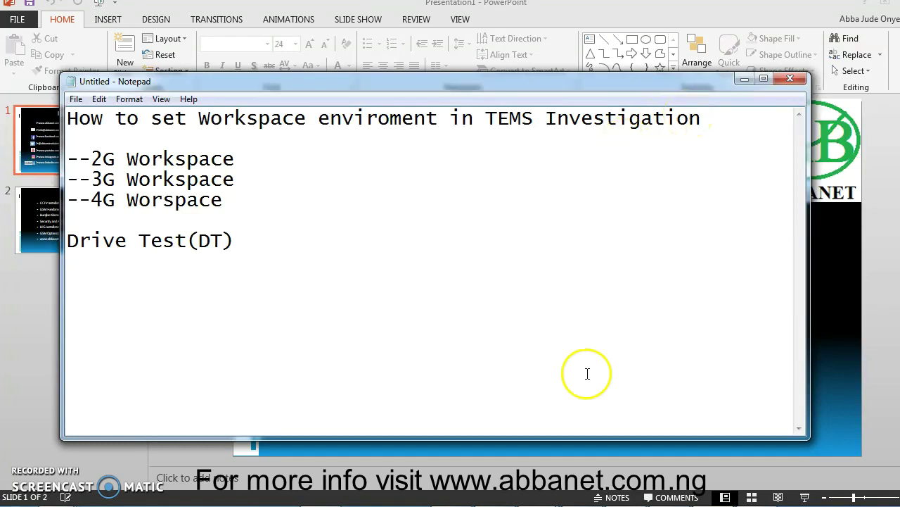
key("alt+Tab")
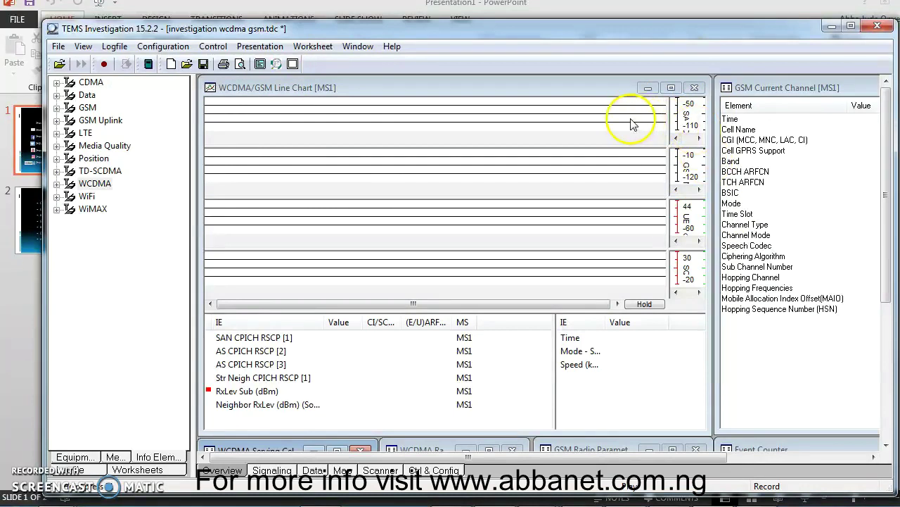
Close the WCDMA/GSM Line Chart, GSM Radio Parameters, WCDMA Serving Cell and GSM Current Channel windows
left_click(694, 88)
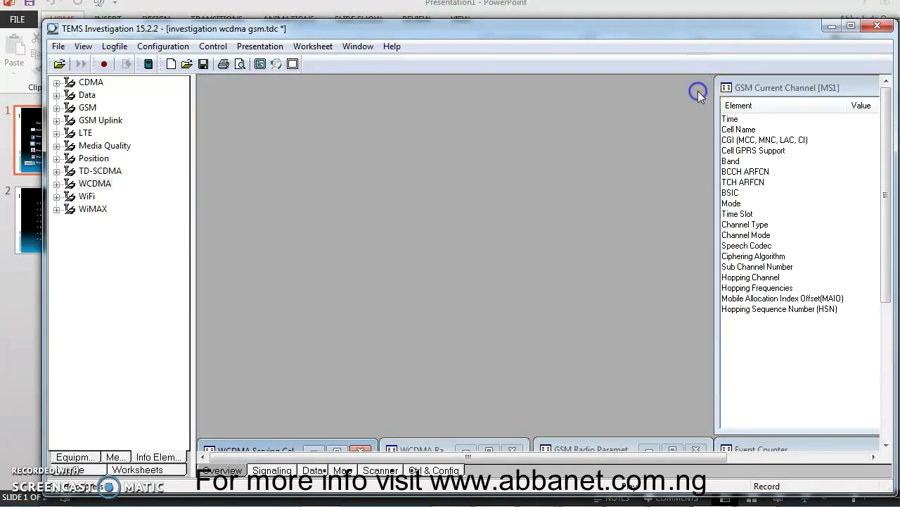
left_click(695, 448)
left_click(516, 450)
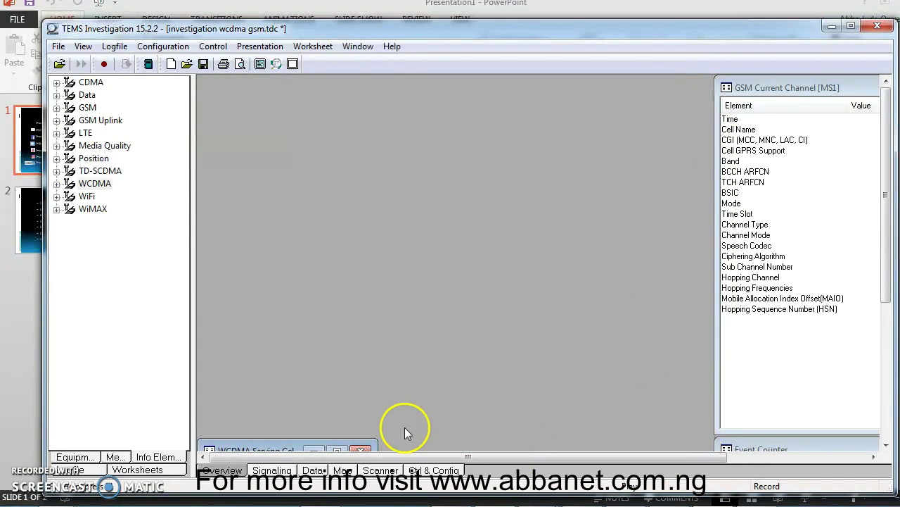
left_click(358, 449)
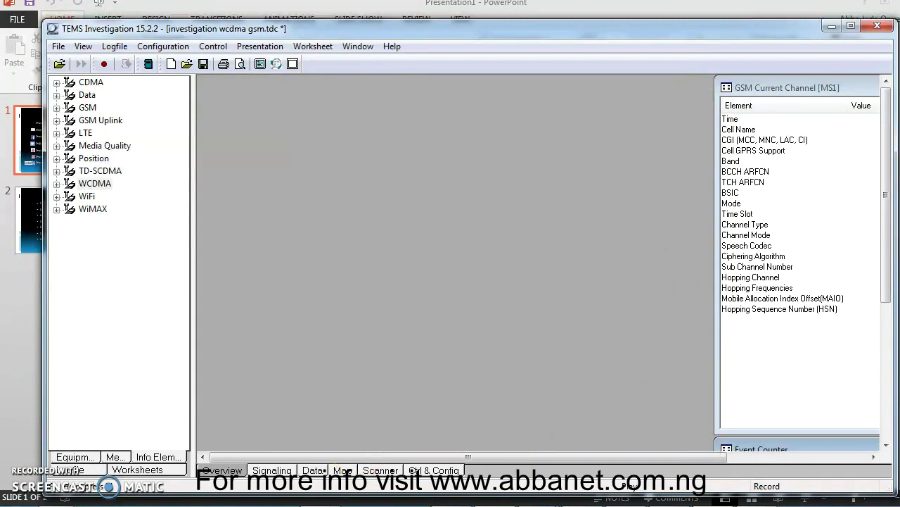
left_click(855, 88)
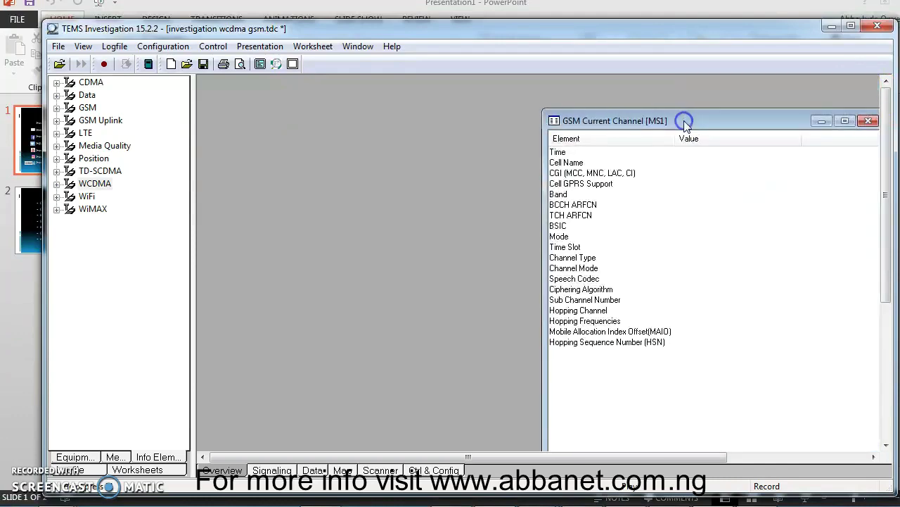
left_click(866, 122)
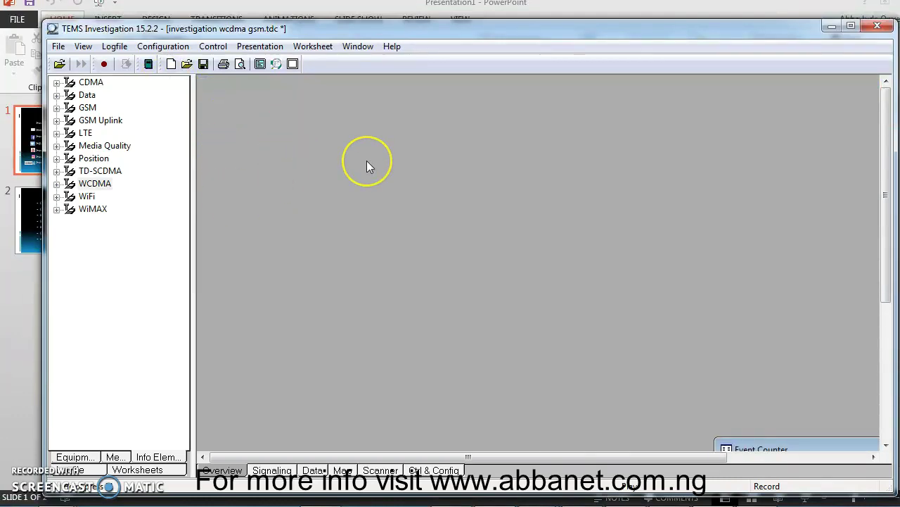
left_click(277, 50)
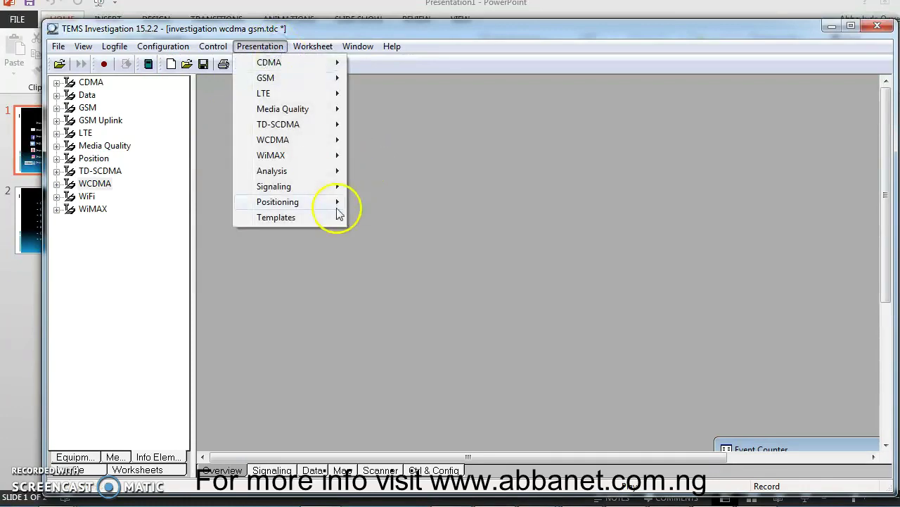
mouse_move(333, 205)
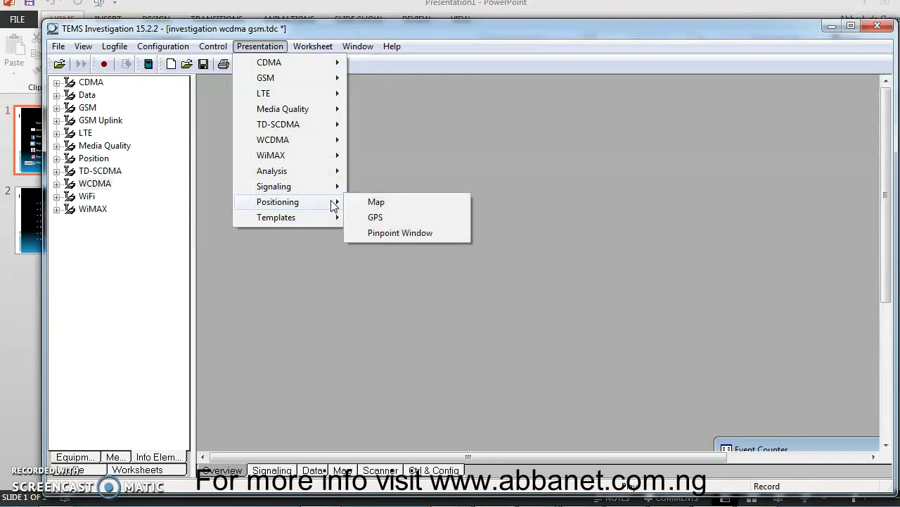
Add a Positioning Map window, then collapse its legend and element tree to widen the map
left_click(370, 204)
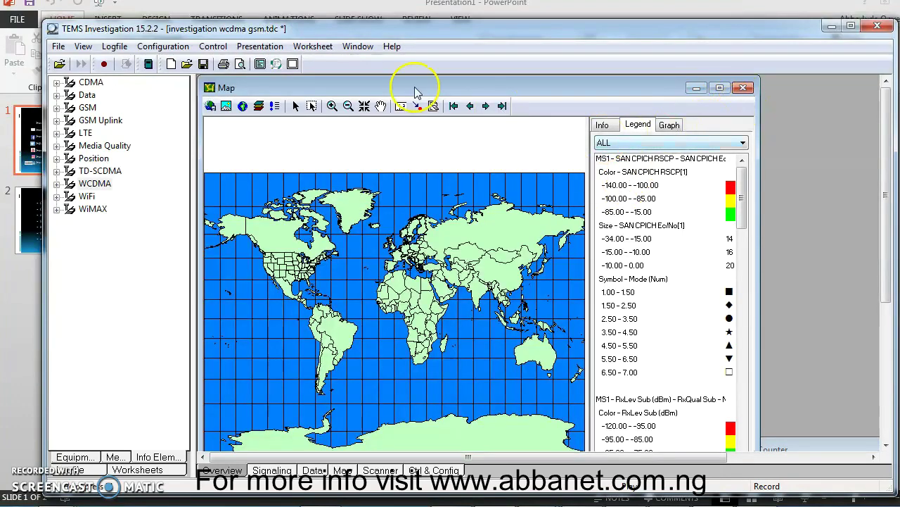
left_click(274, 47)
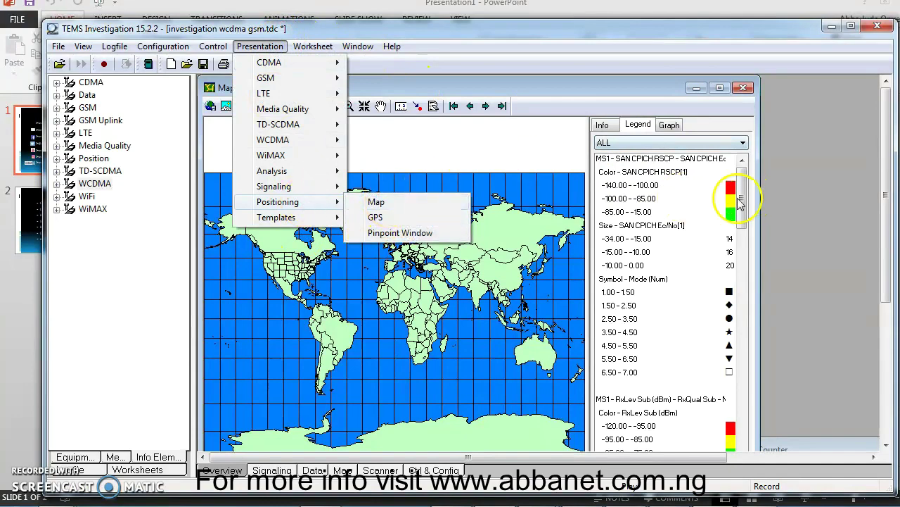
left_click(585, 205)
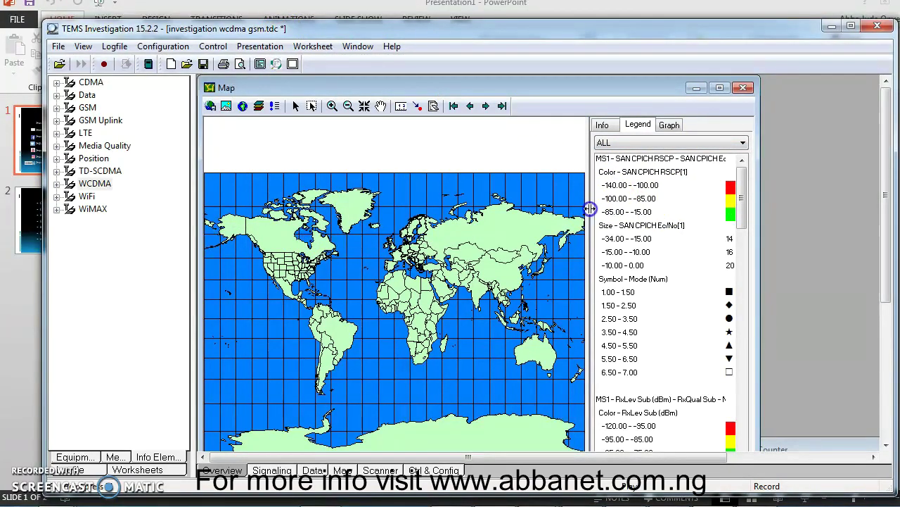
left_click_drag(590, 208, 627, 173)
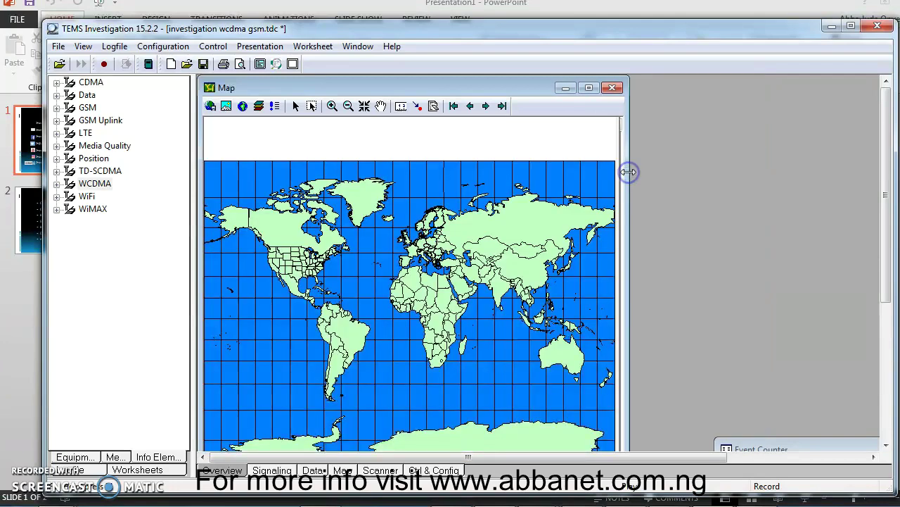
left_click(261, 46)
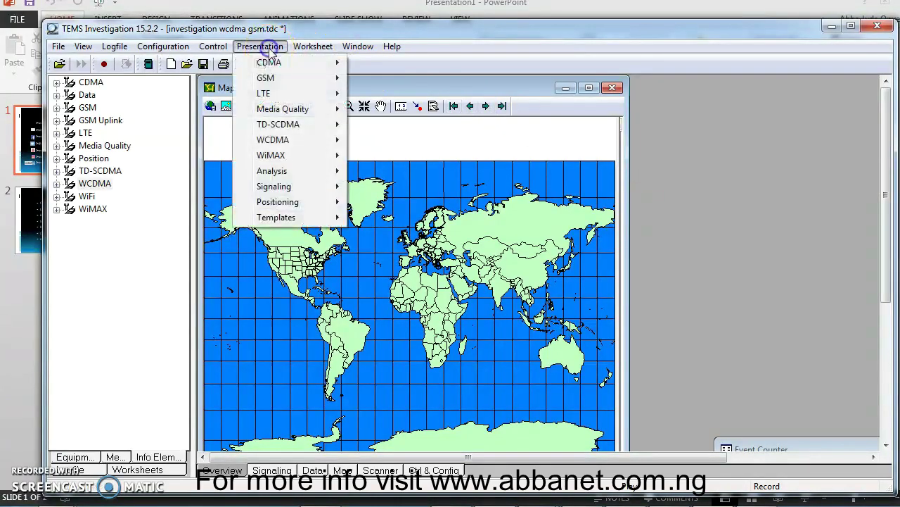
left_click(196, 124)
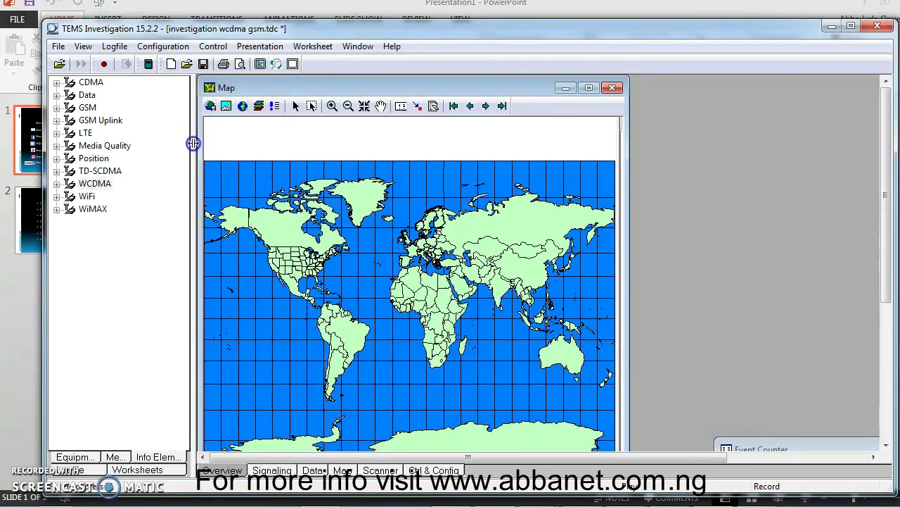
mouse_move(193, 141)
left_mouse_down()
mouse_move(116, 120)
mouse_move(42, 117)
left_mouse_up()
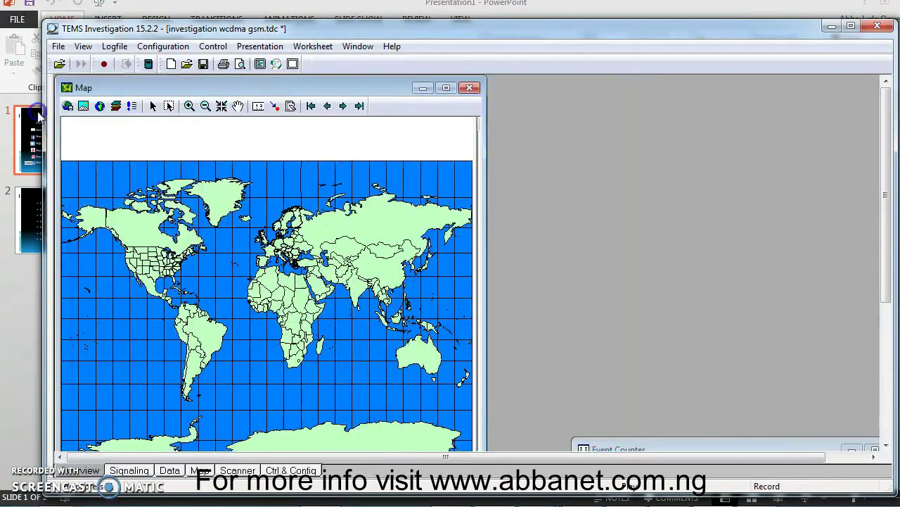
left_click(238, 46)
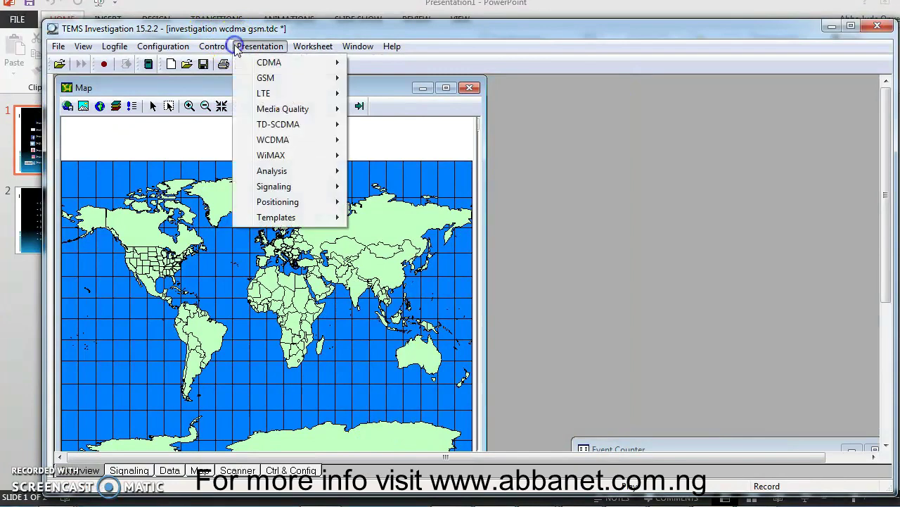
Add a GSM Serving + Neighbors window for MS1, placed and widened at the map's top right
left_click(262, 78)
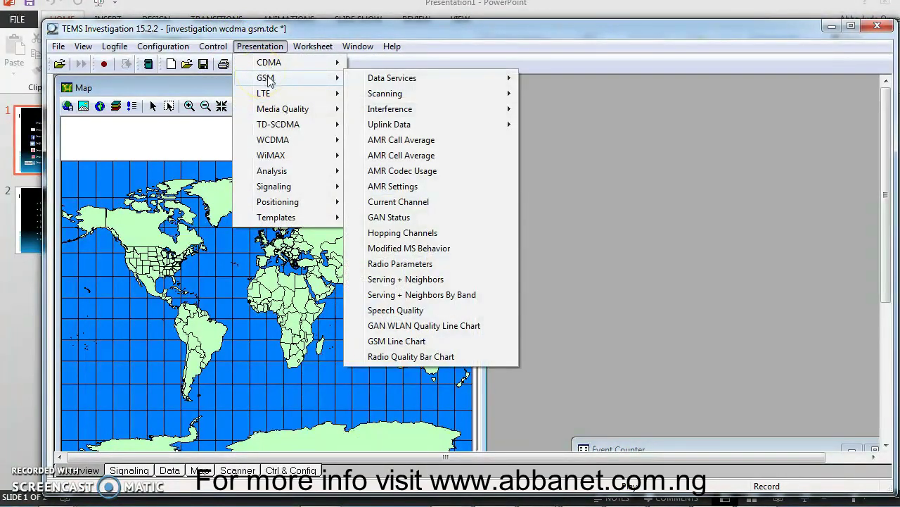
left_click(422, 284)
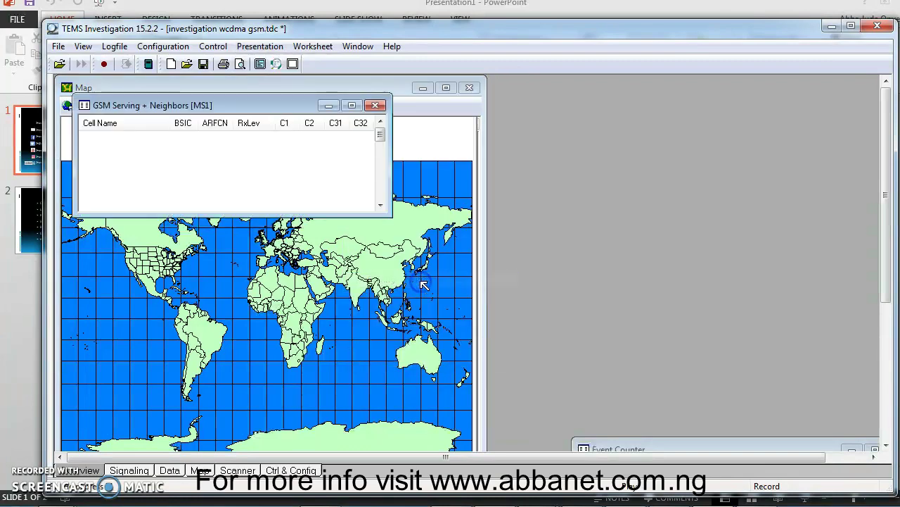
left_click(284, 107)
left_click_drag(284, 109, 700, 90)
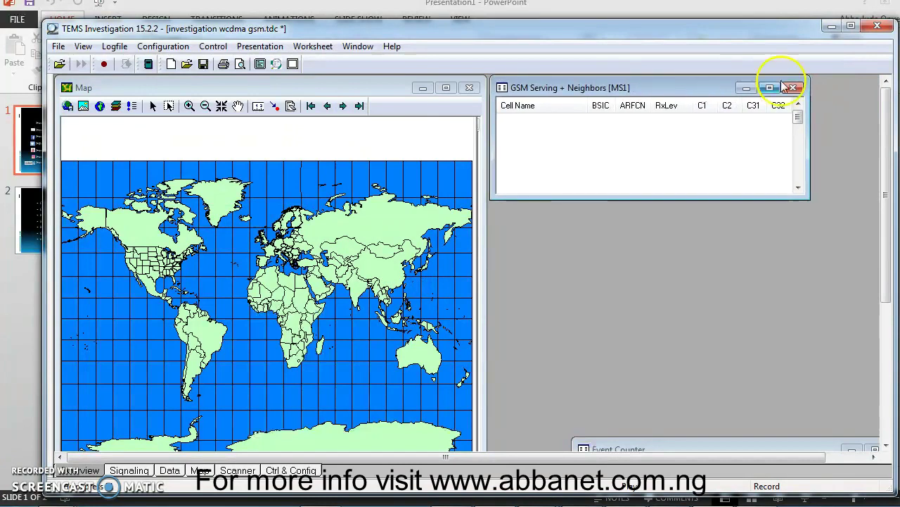
left_click_drag(806, 109, 879, 92)
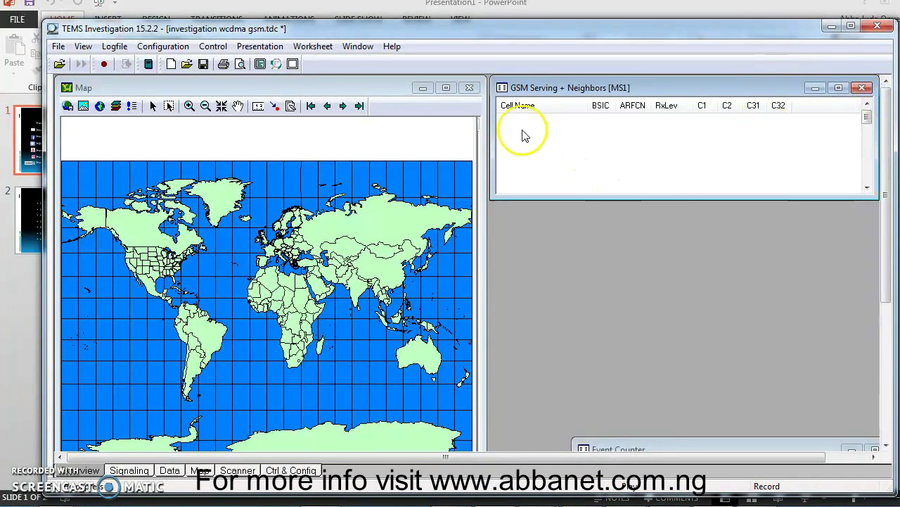
left_click(485, 116)
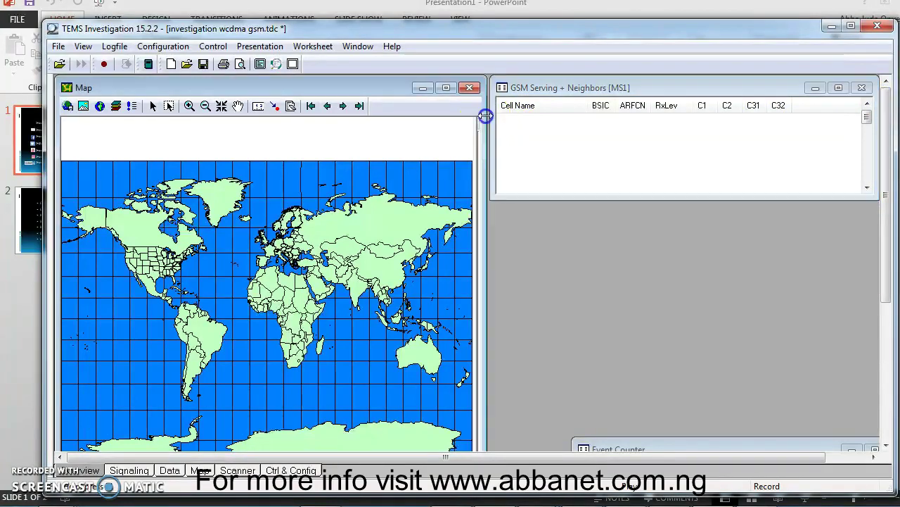
left_click_drag(485, 115, 490, 110)
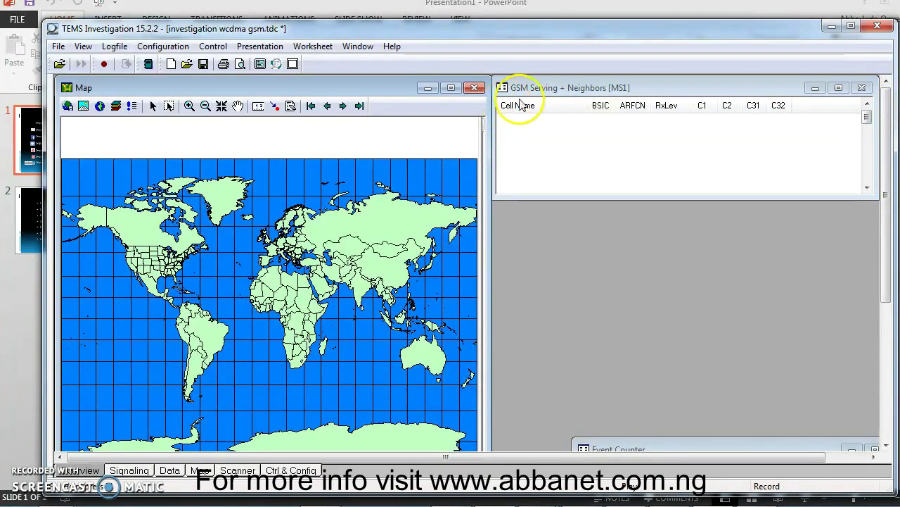
Add a widened GSM Radio Parameters window for MS1 beside the map and close the Event Counter
left_click(262, 45)
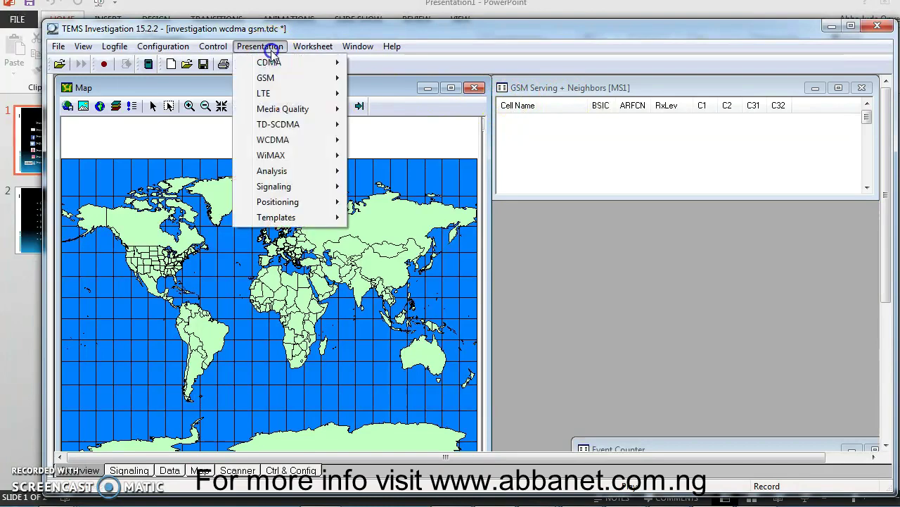
mouse_move(286, 83)
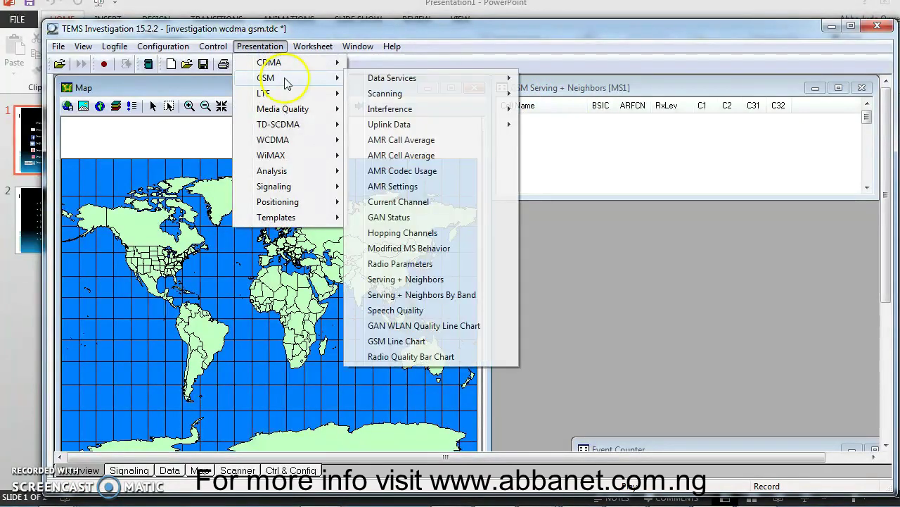
left_click(441, 266)
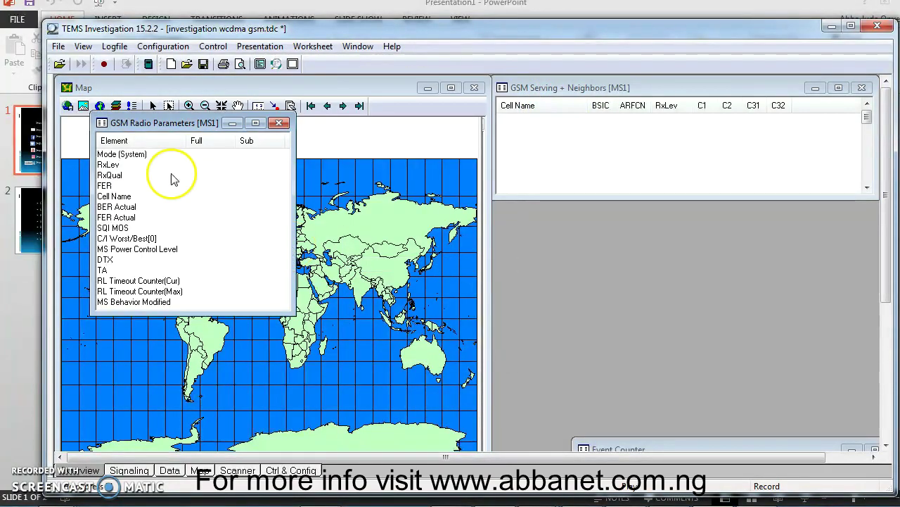
left_click_drag(166, 124, 564, 214)
left_click_drag(694, 242, 870, 197)
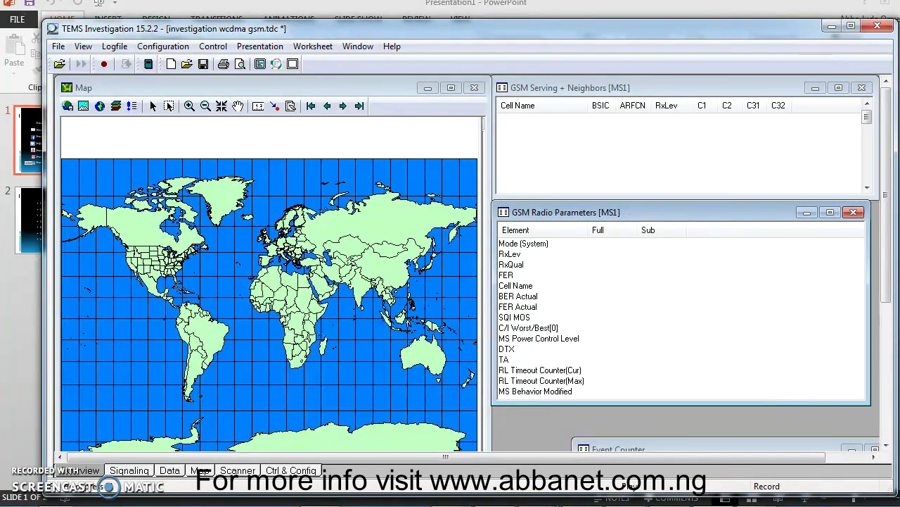
left_click_drag(689, 452, 647, 325)
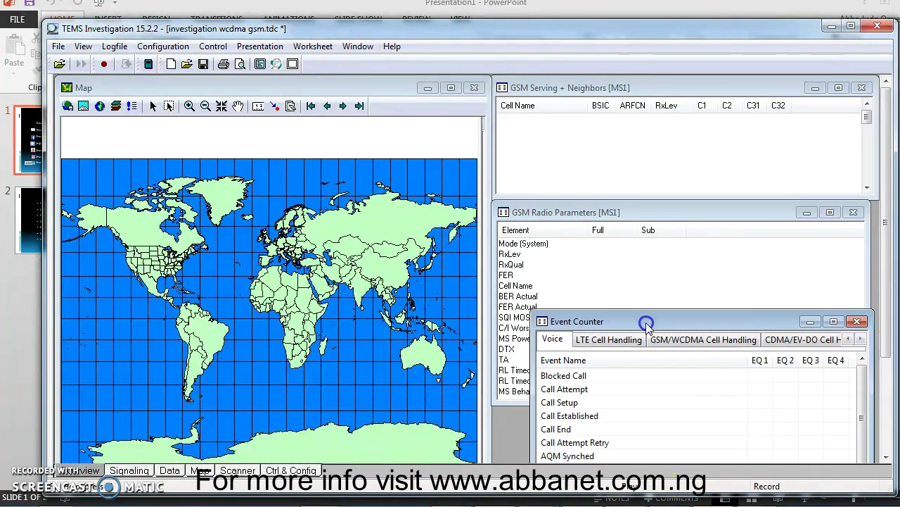
left_click(857, 321)
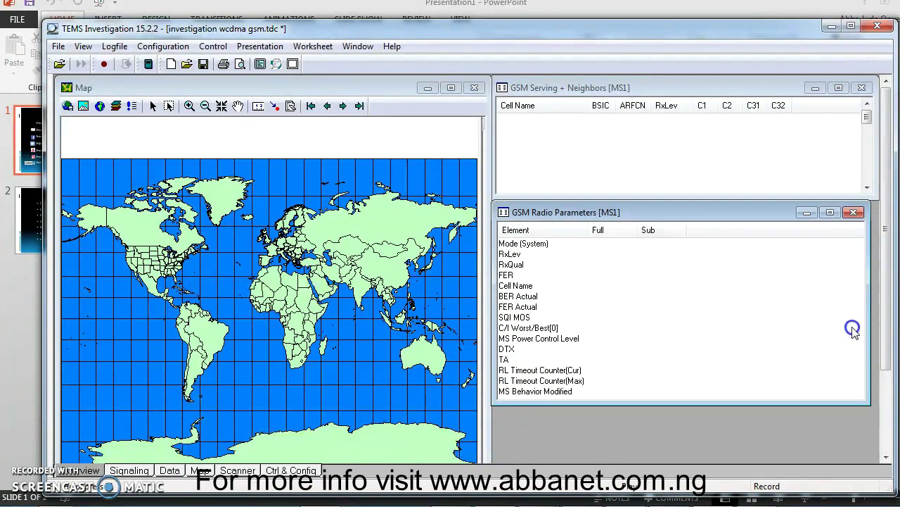
Add an RxLev Sub GSM Line Chart for MS1 below a shortened GSM Radio Parameters window
left_click(260, 46)
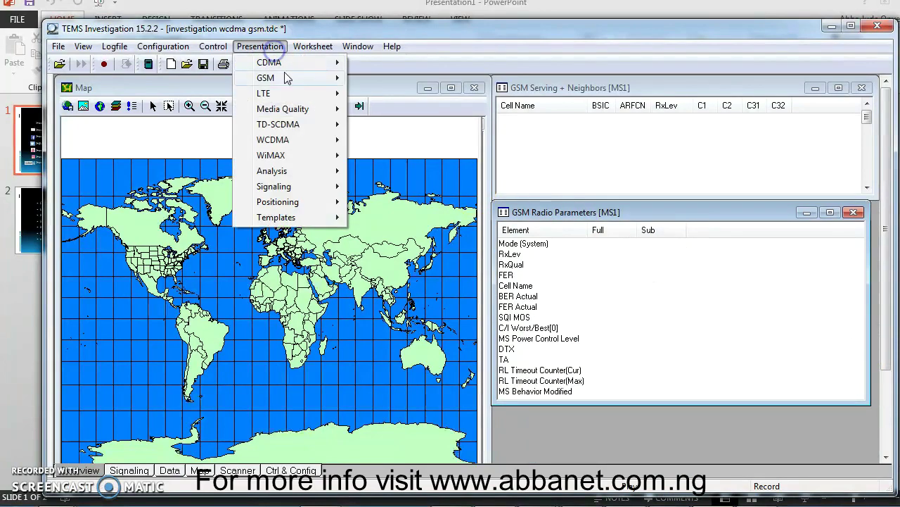
mouse_move(284, 73)
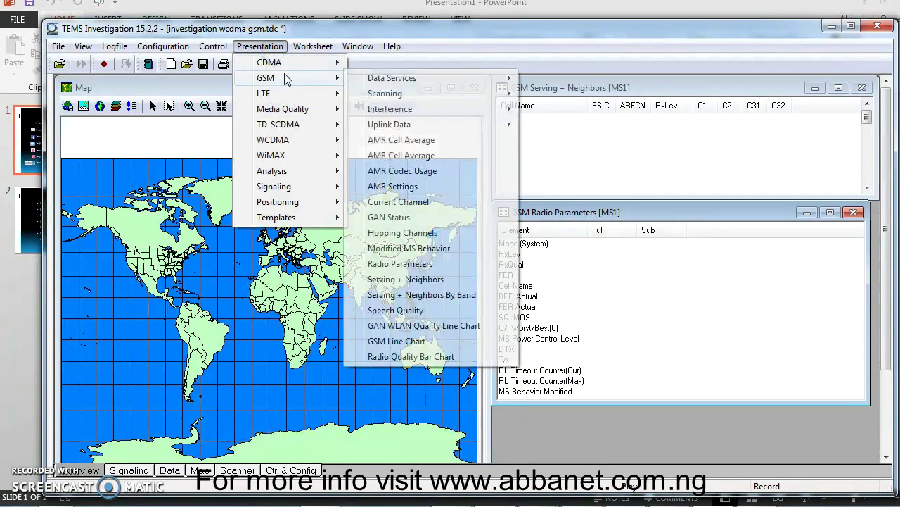
left_click(433, 342)
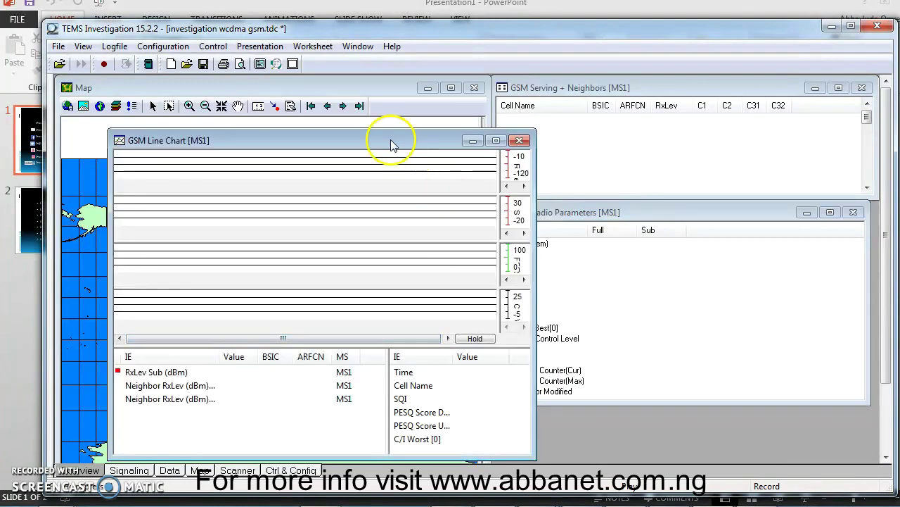
left_click_drag(386, 130, 451, 318)
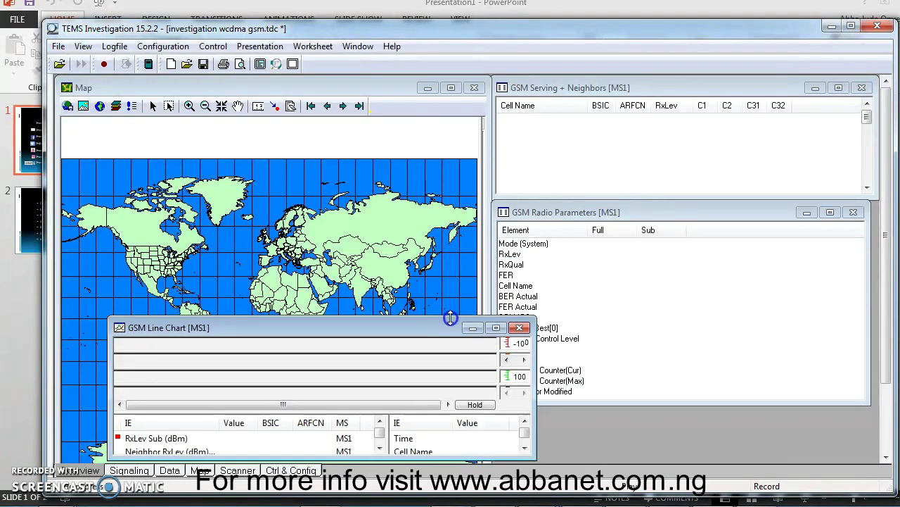
left_click(672, 403)
left_click_drag(671, 403, 656, 310)
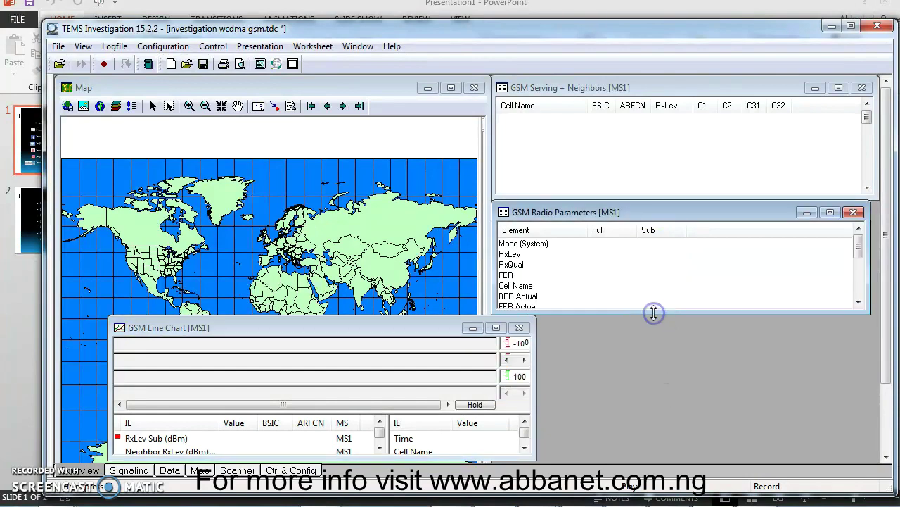
left_click_drag(436, 320, 880, 312)
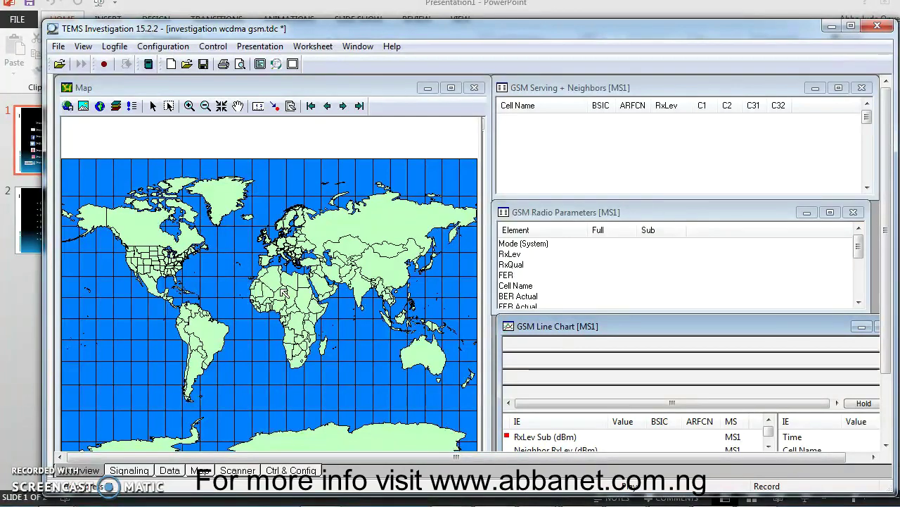
left_click(283, 291)
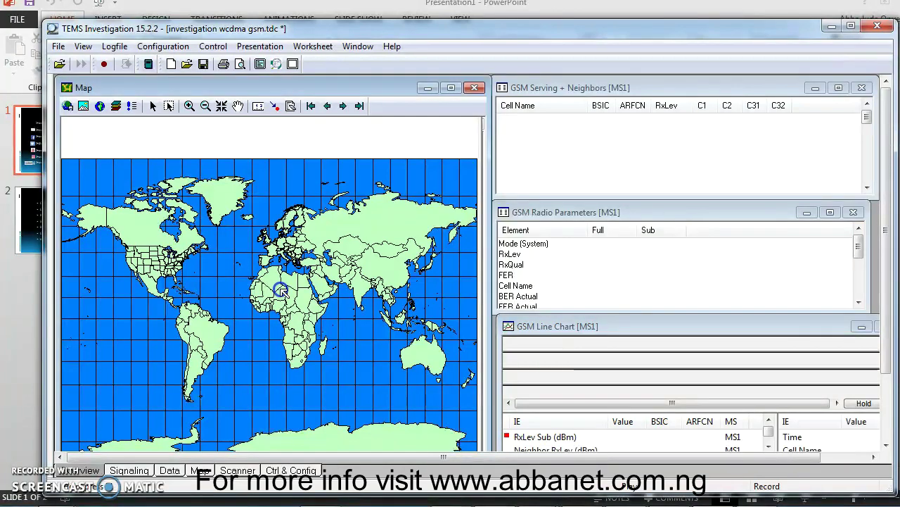
Save the workspace to the Desktop as 2G Workspace.tdc, replacing the existing file
left_click(58, 46)
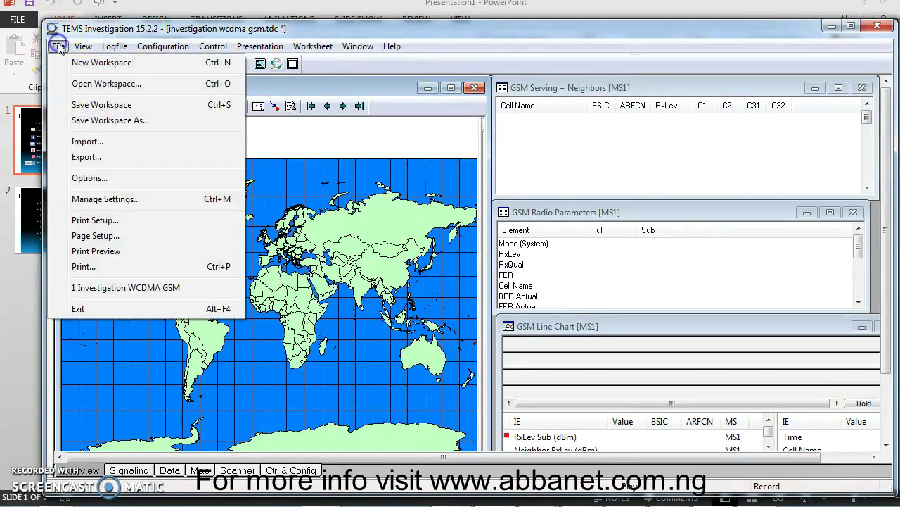
left_click(114, 121)
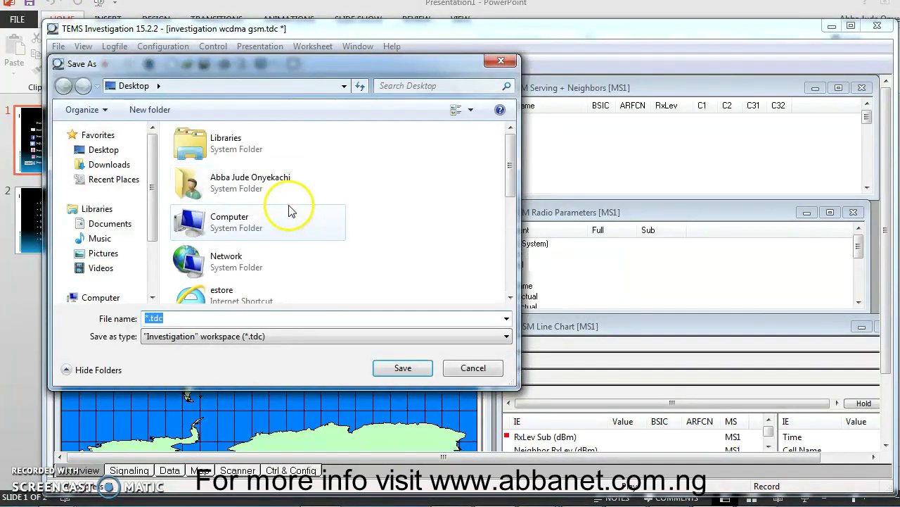
left_click(99, 150)
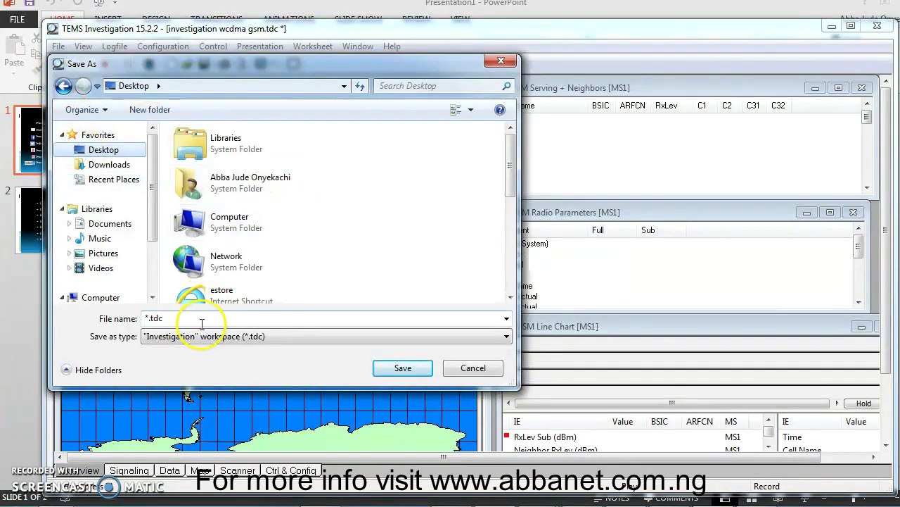
left_click(202, 320)
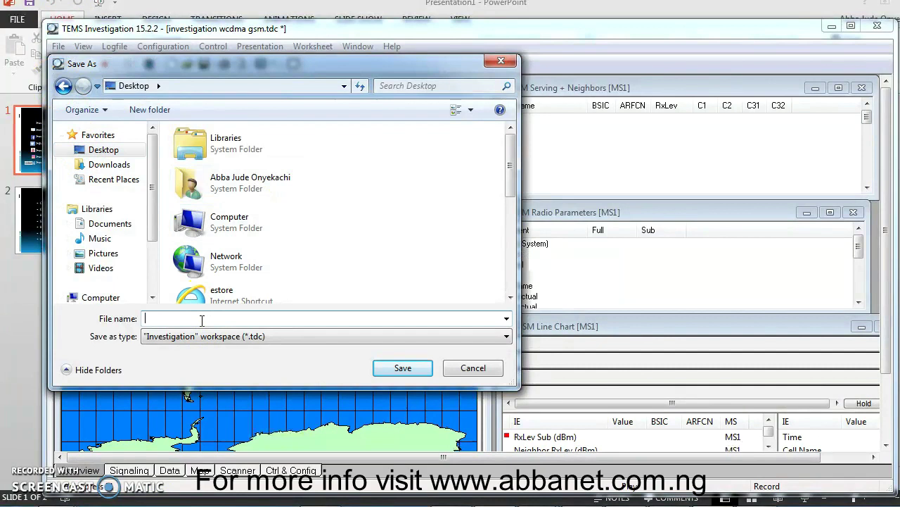
type("2")
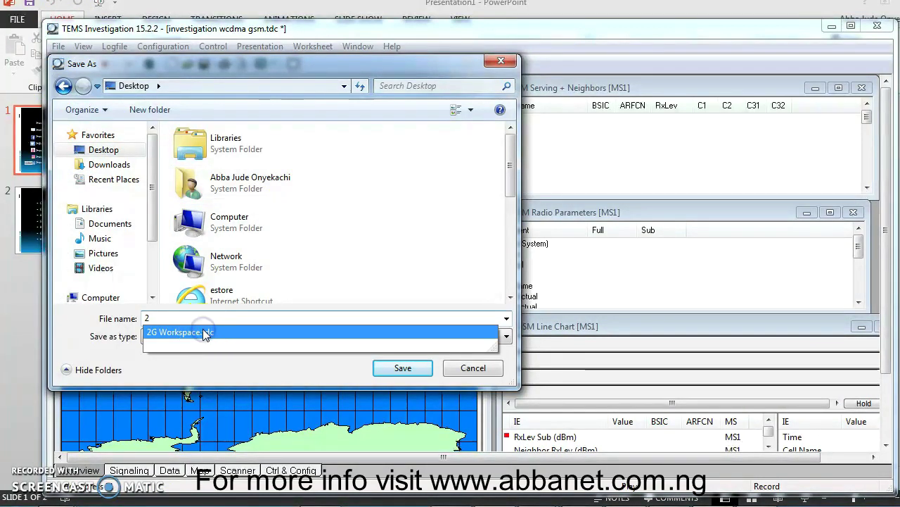
left_click(203, 332)
left_click(206, 337)
left_click(403, 368)
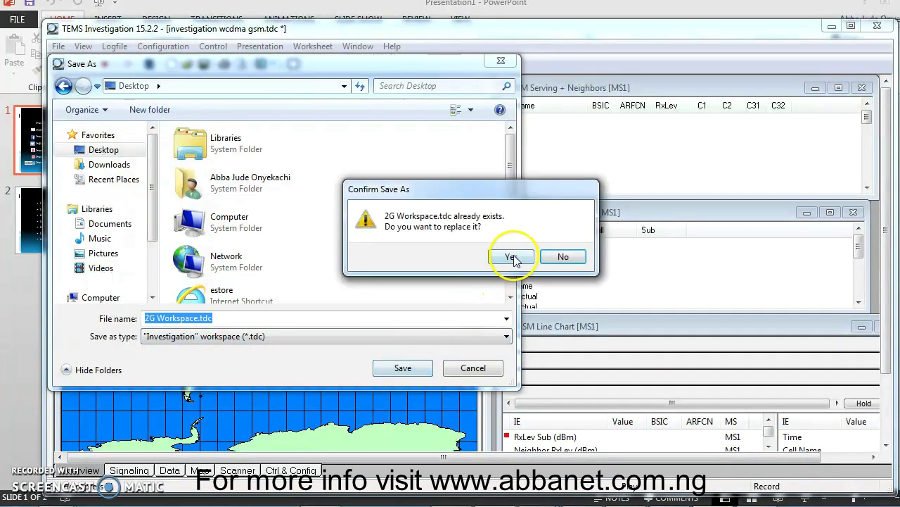
left_click(511, 257)
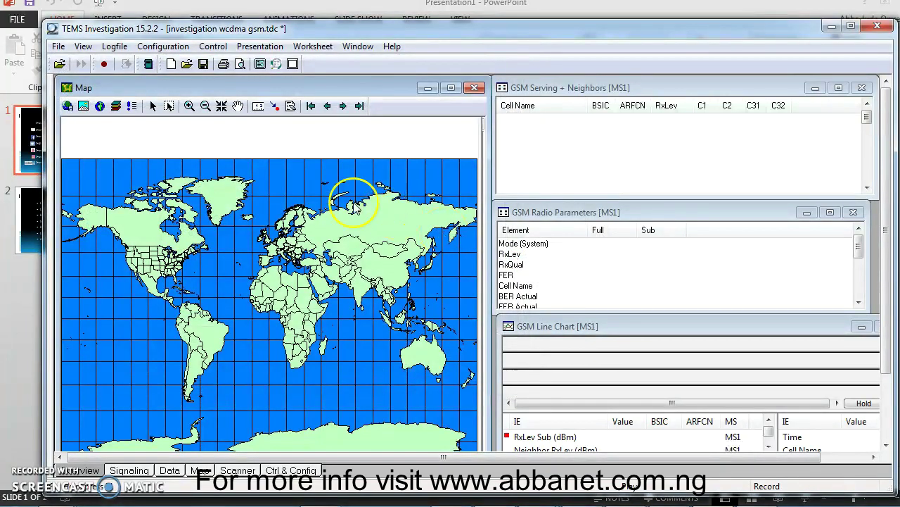
Close the GSM Serving + Neighbors and GSM Radio Parameters windows
left_click(864, 87)
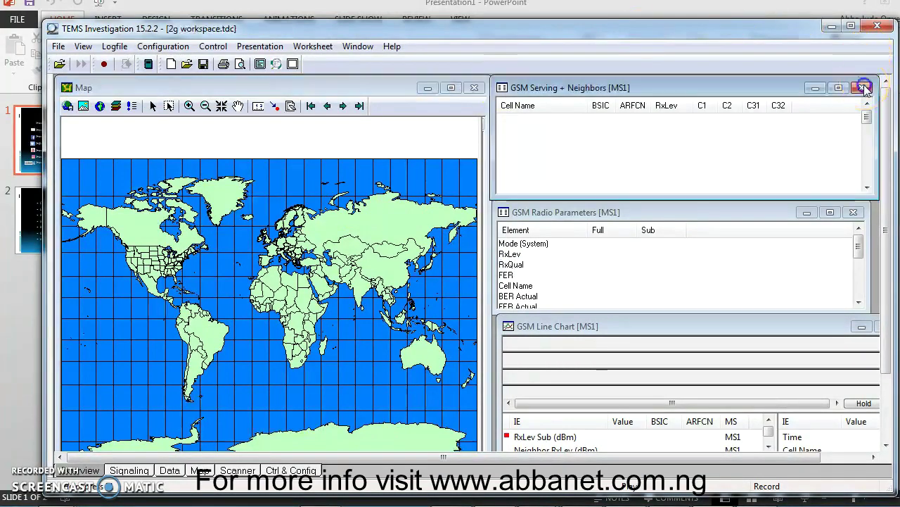
left_click(854, 212)
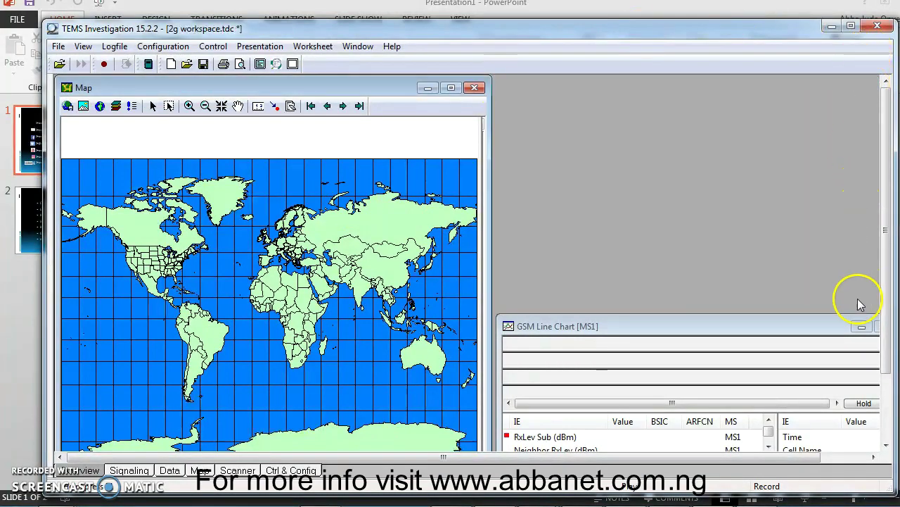
left_click(821, 330)
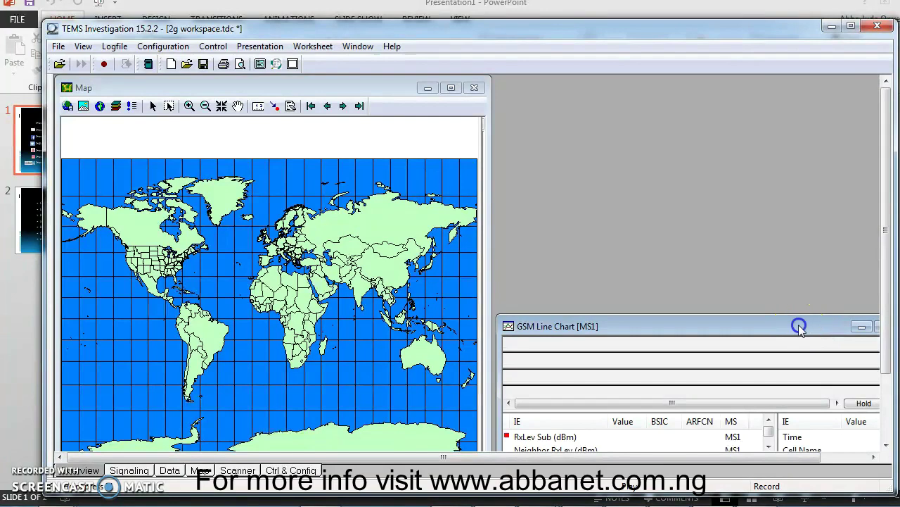
Close the GSM Line Chart and add a WCDMA Serving/Active Set + Neighbors window at top right
left_click_drag(798, 322, 742, 321)
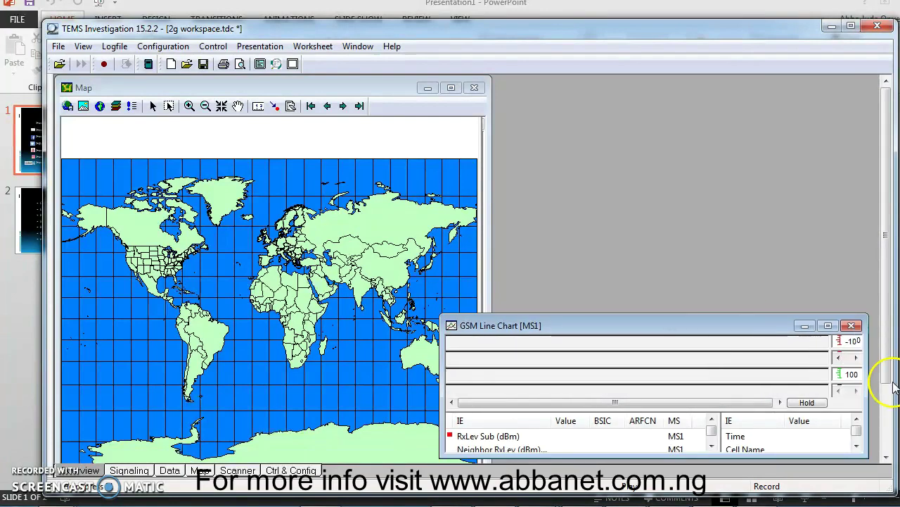
left_click(851, 325)
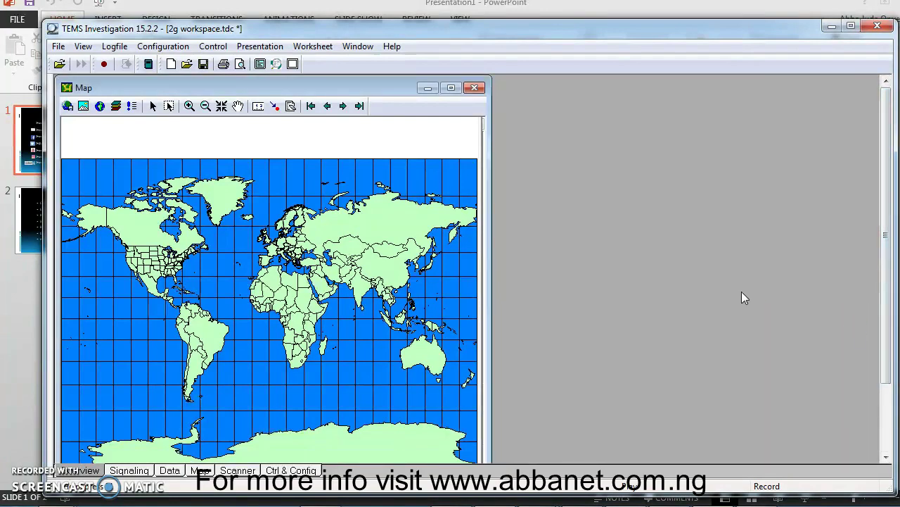
left_click(259, 47)
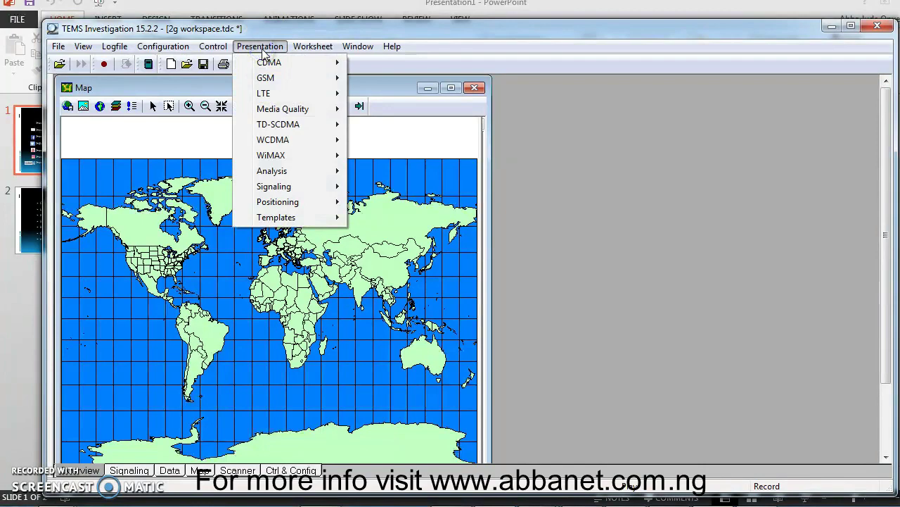
left_click(297, 142)
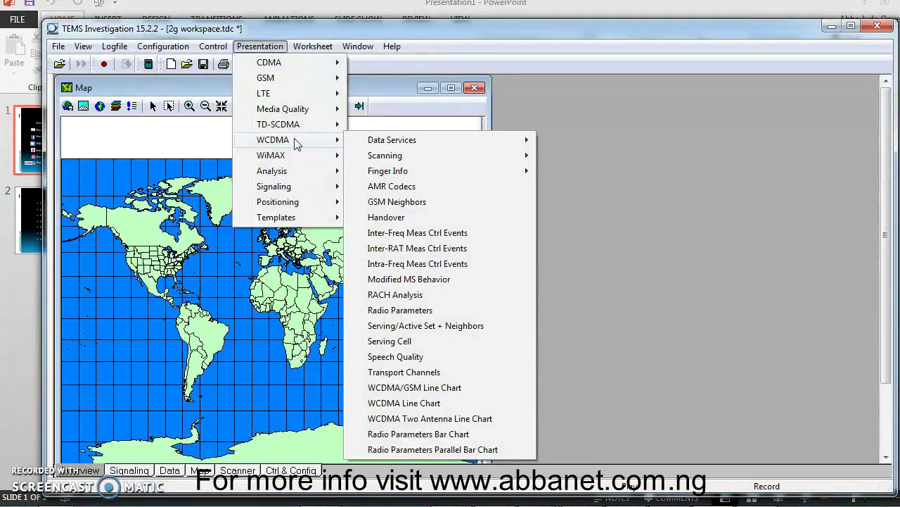
left_click(427, 325)
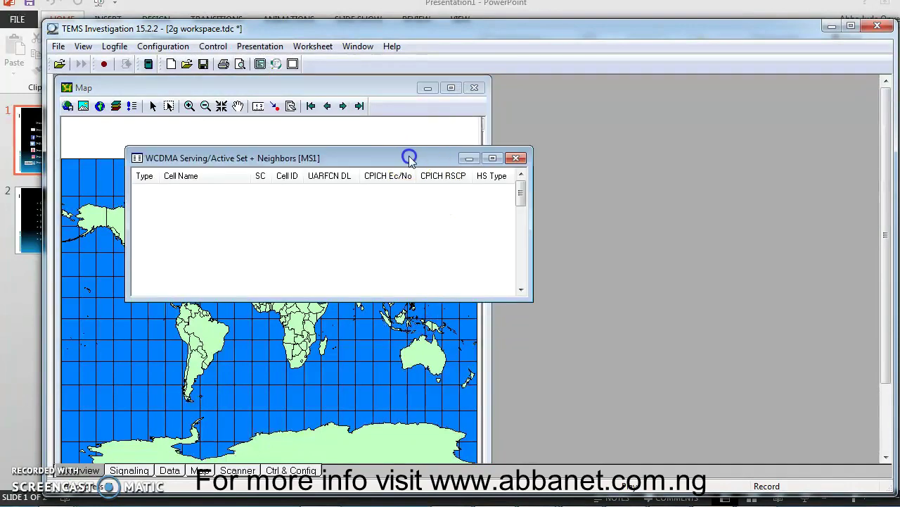
left_click_drag(408, 154, 776, 92)
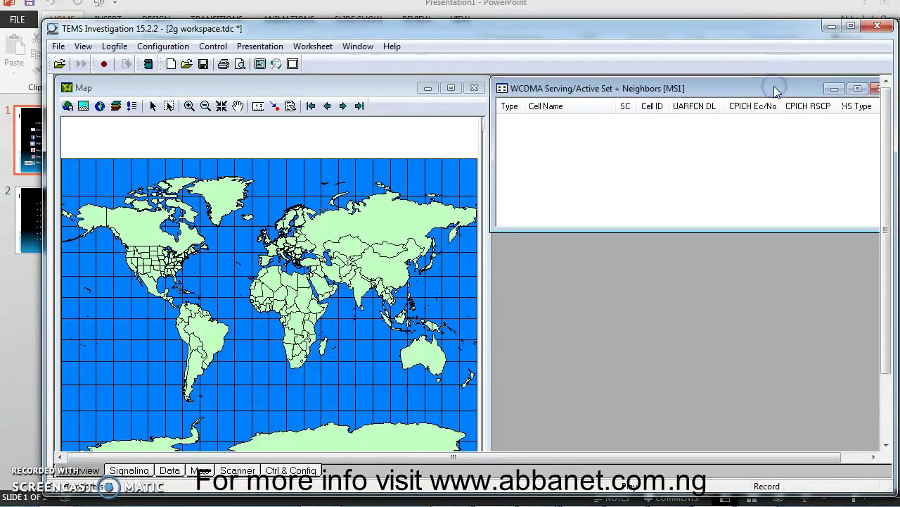
Add a shrunken WCDMA Line Chart window below the WCDMA serving window
left_click(265, 46)
left_click(289, 146)
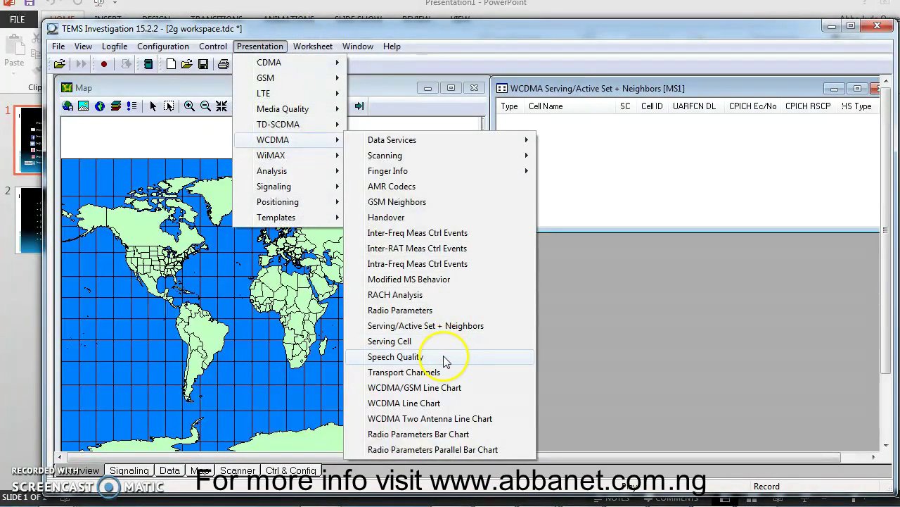
left_click(444, 404)
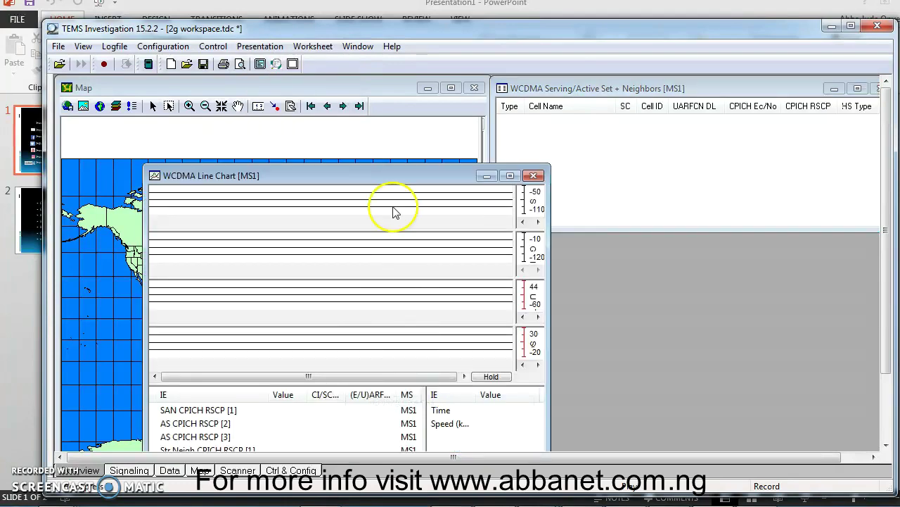
left_click_drag(381, 164, 385, 260)
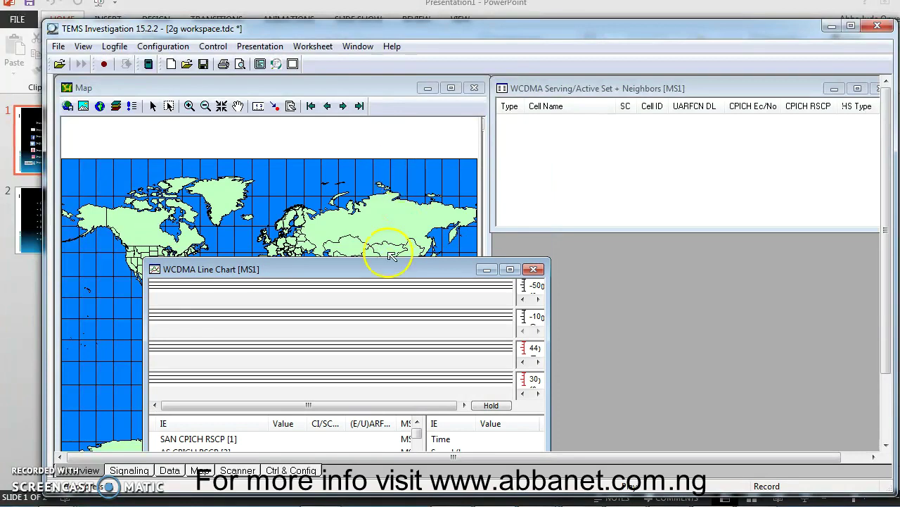
left_click_drag(380, 271, 733, 245)
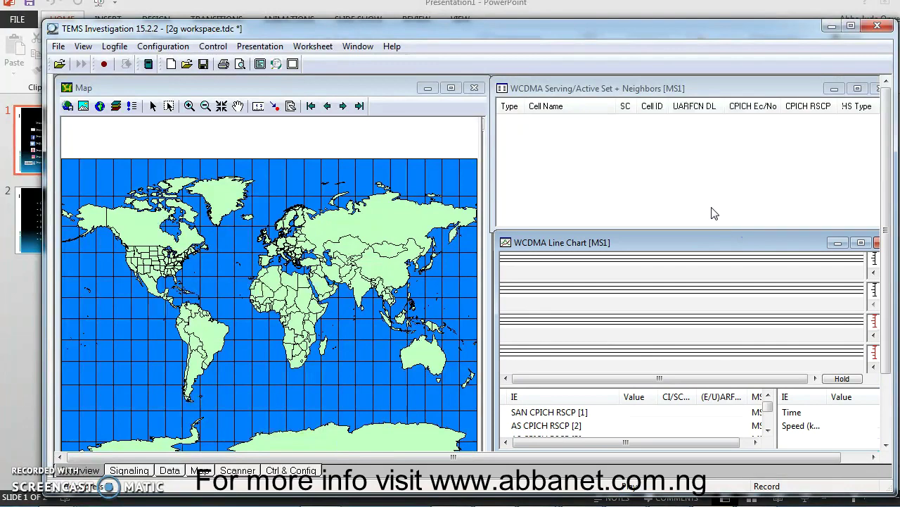
left_click(714, 213)
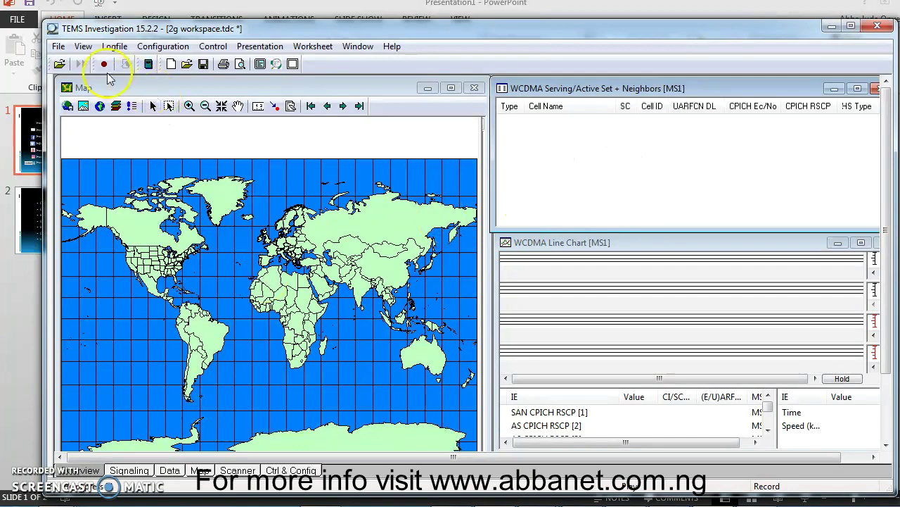
Save the Map plus WCDMA layout with File > Save Workspace under its existing name
left_click(59, 47)
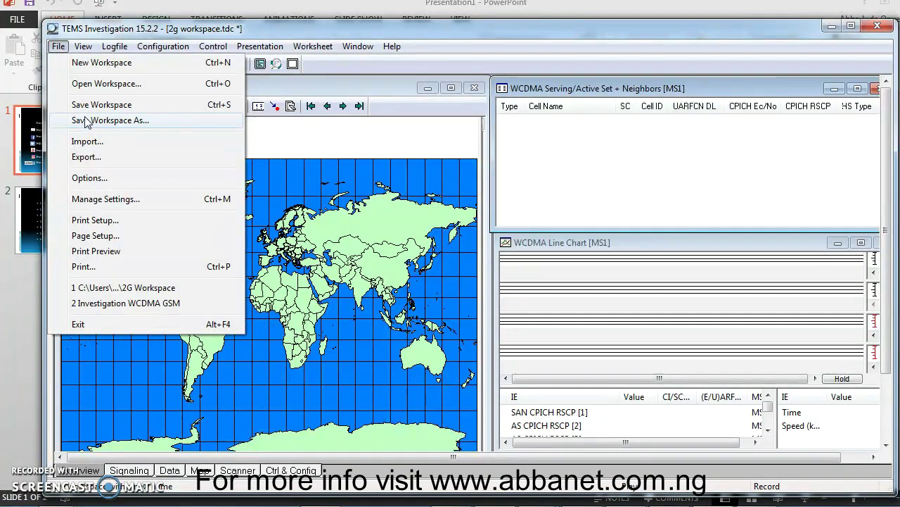
left_click(92, 110)
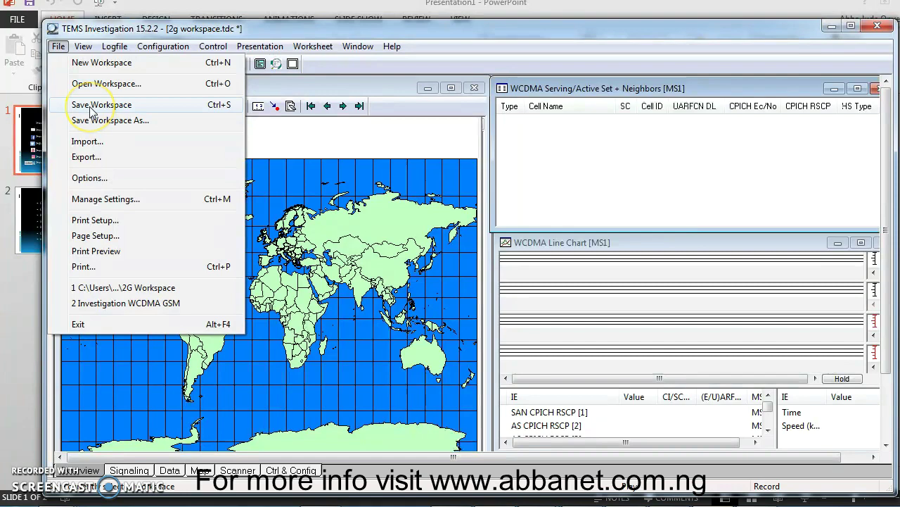
left_click(91, 105)
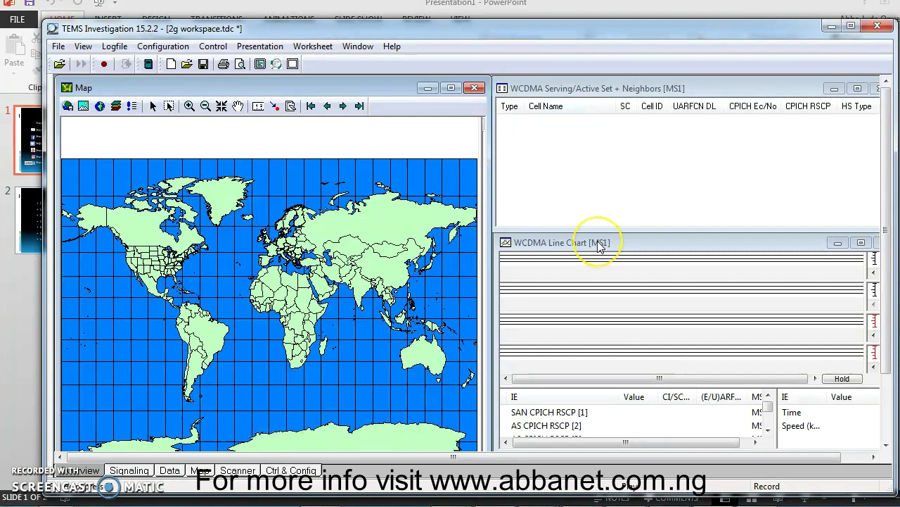
left_click(245, 46)
Remove the WCDMA Line Chart window and pull the WCDMA Serving/Active Set + Neighbors bottom edge up
mouse_move(267, 99)
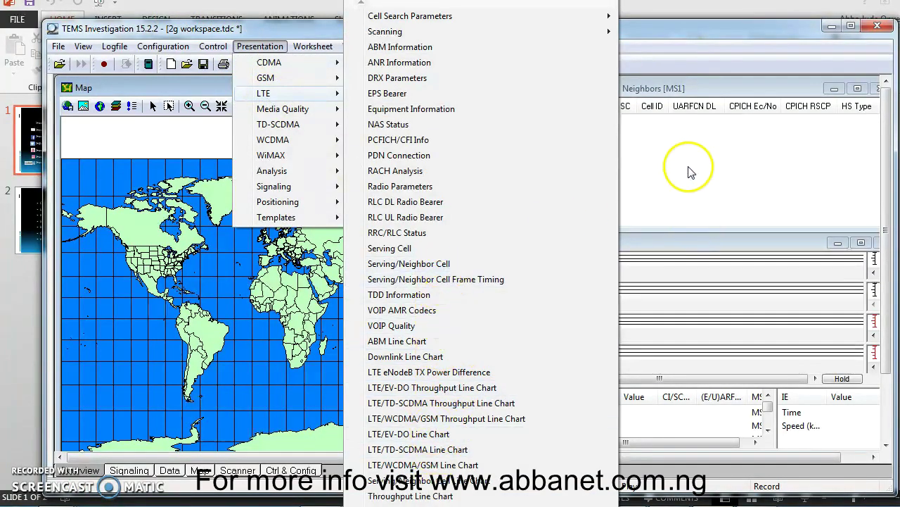
left_click(662, 197)
left_click(651, 242)
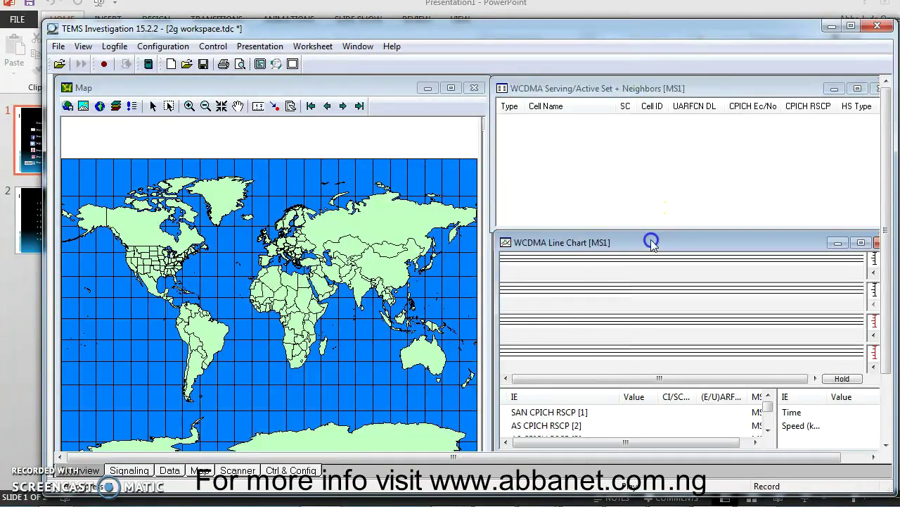
left_click(544, 209)
right_click(544, 208)
left_click(529, 235)
left_click_drag(556, 242, 363, 178)
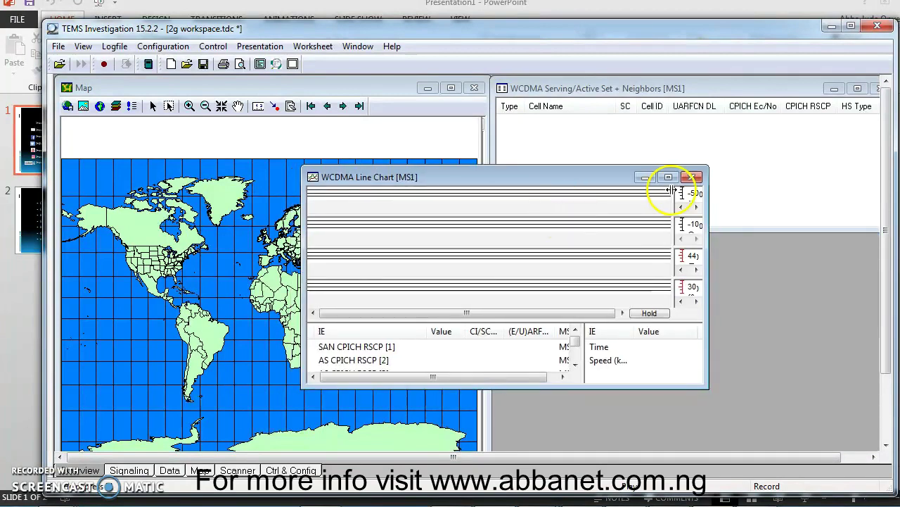
left_click(691, 169)
left_click(694, 178)
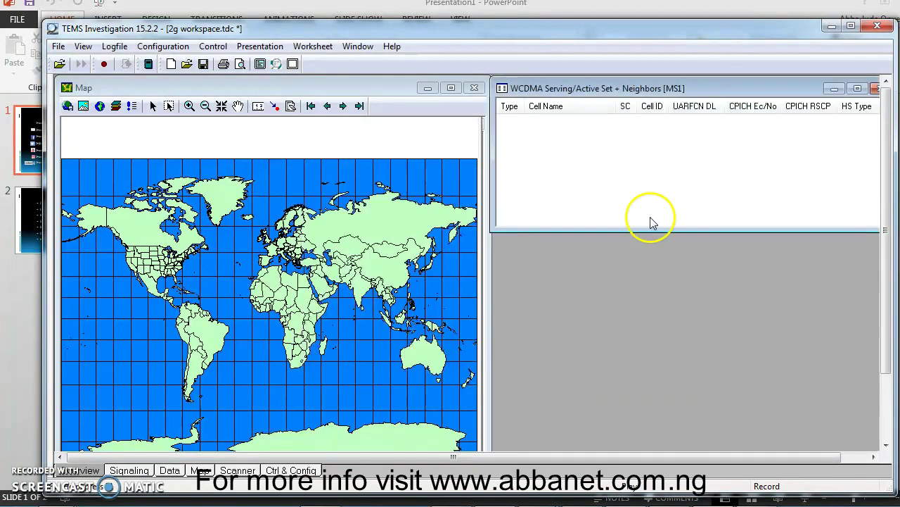
left_click_drag(638, 227, 638, 198)
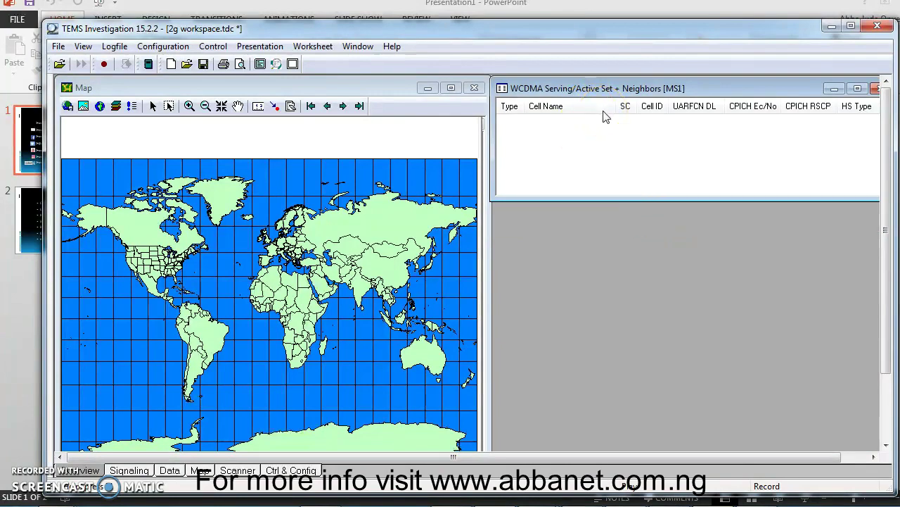
Add a GSM Serving + Neighbors window, placed and widened below the WCDMA window
left_click(259, 46)
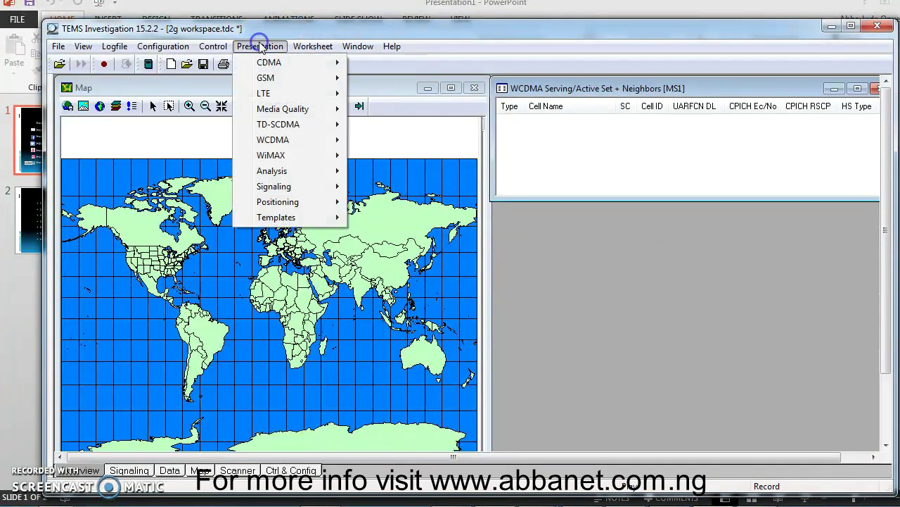
mouse_move(261, 78)
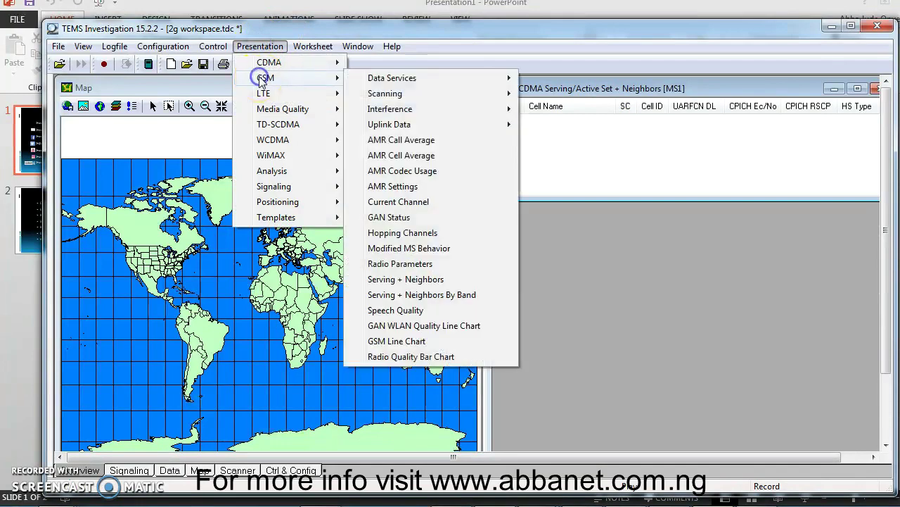
left_click(415, 278)
left_click_drag(369, 203, 703, 220)
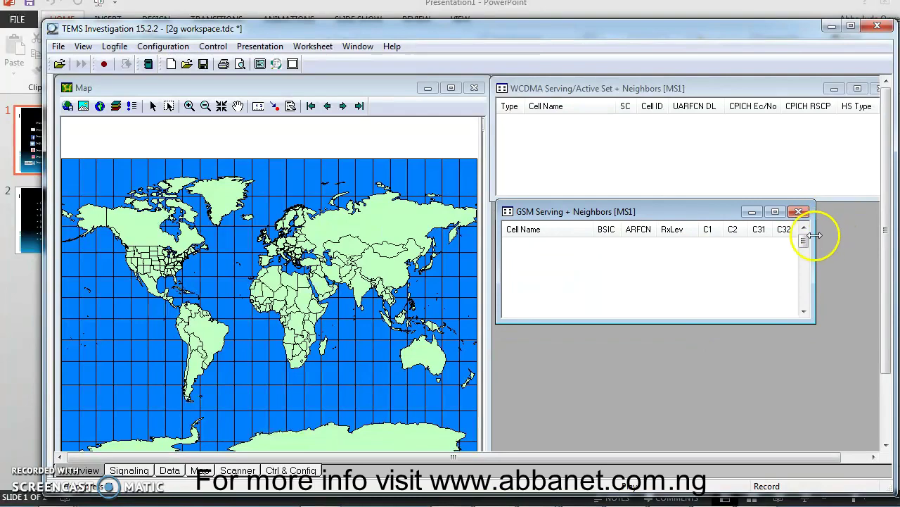
left_click_drag(814, 235, 877, 267)
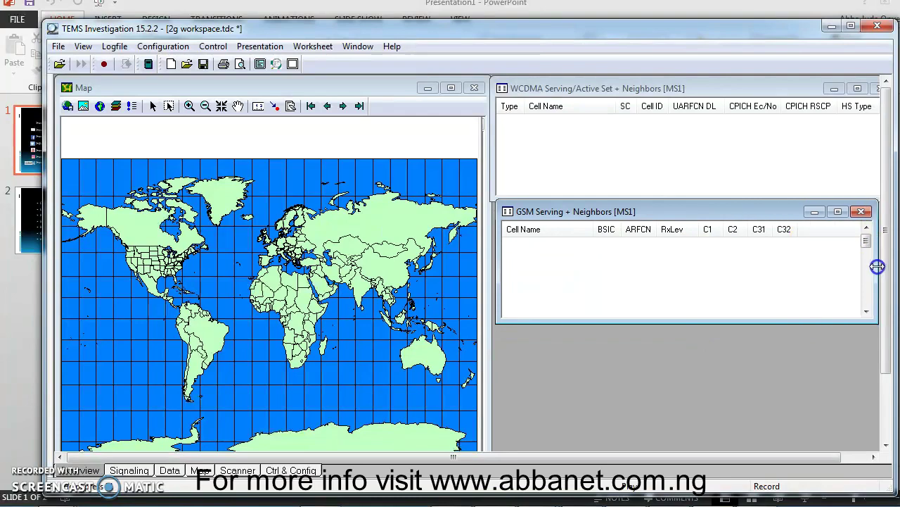
Add an LTE Serving/Neighbor Cell window at the lower right, widened, and nudge the GSM window wider
left_click(273, 45)
mouse_move(316, 95)
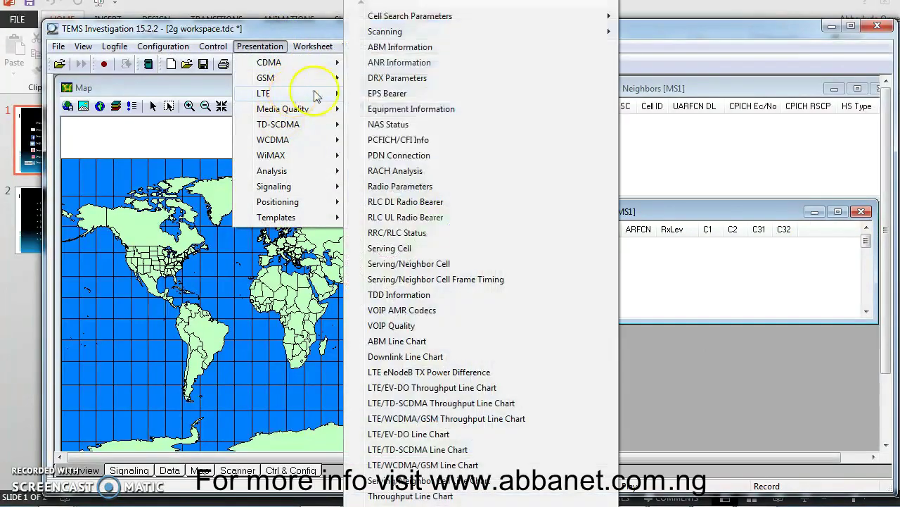
left_click(458, 263)
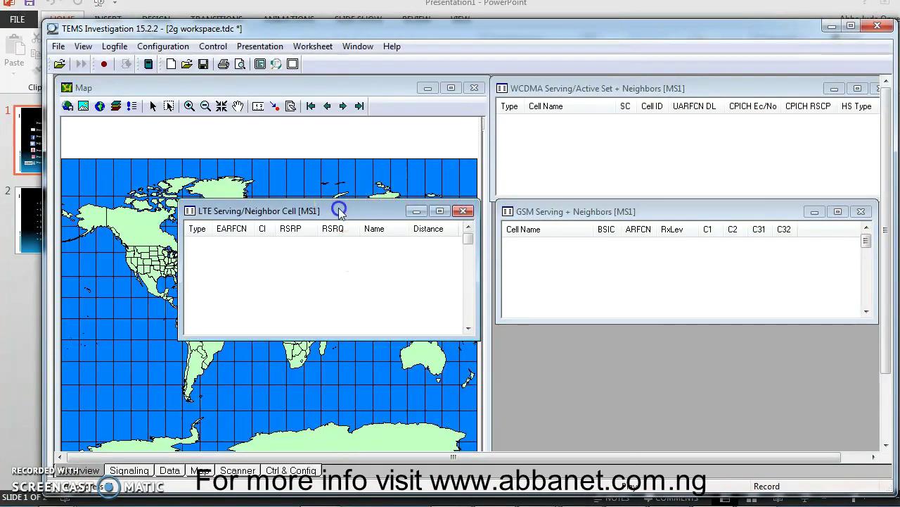
left_click_drag(338, 207, 654, 339)
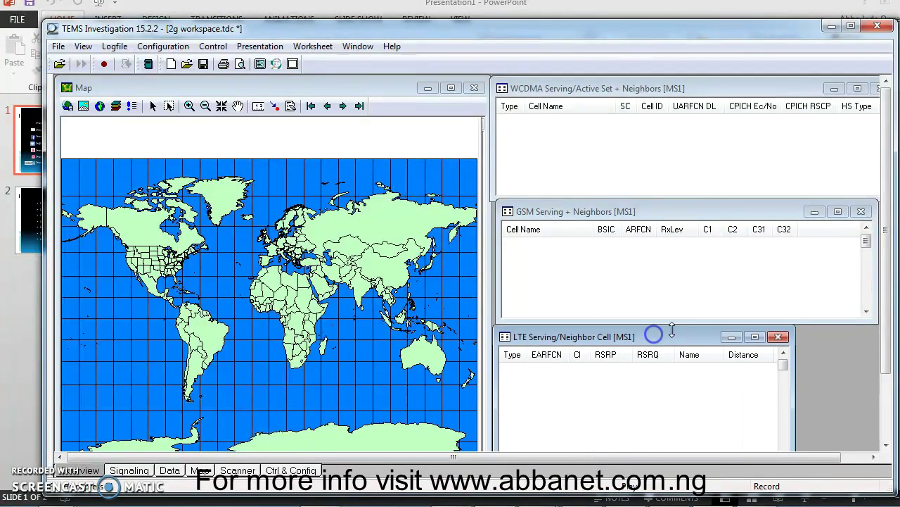
left_click_drag(796, 364, 880, 380)
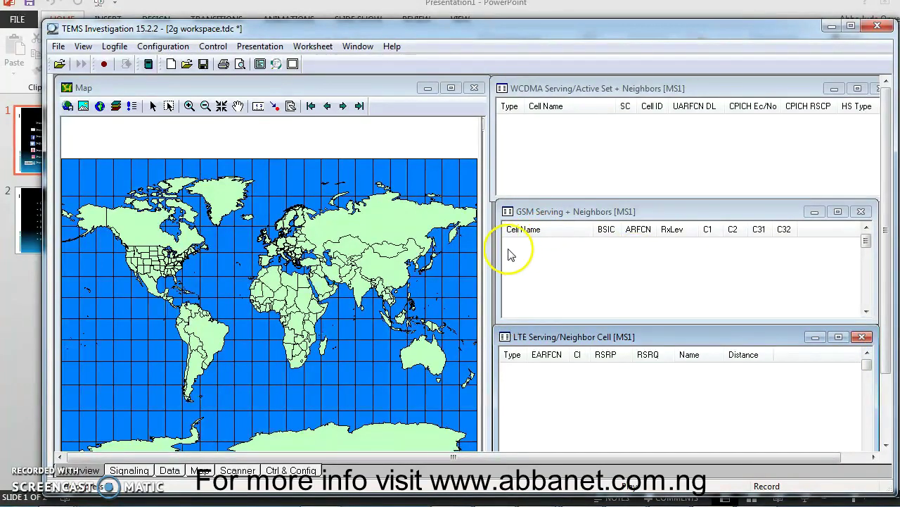
left_click_drag(499, 254, 495, 255)
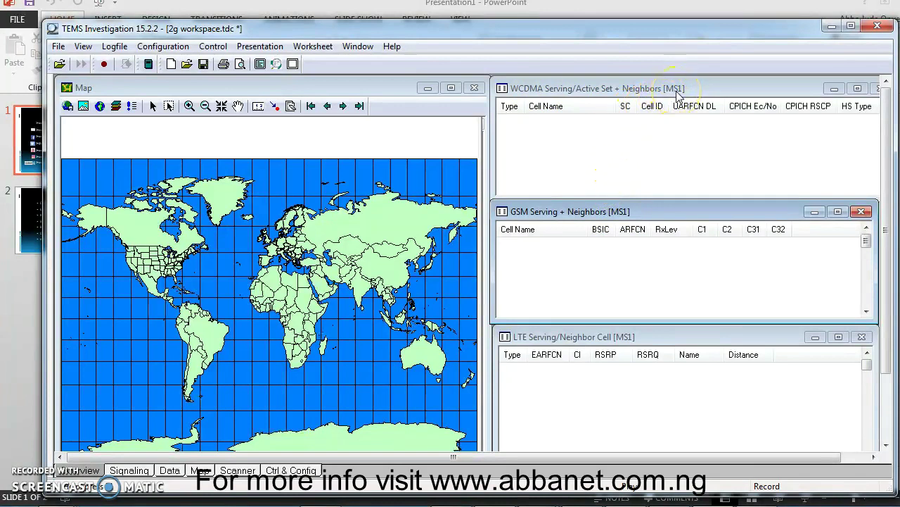
Set the WCDMA serving/neighbors window's Mobile property to MS2
right_click(626, 154)
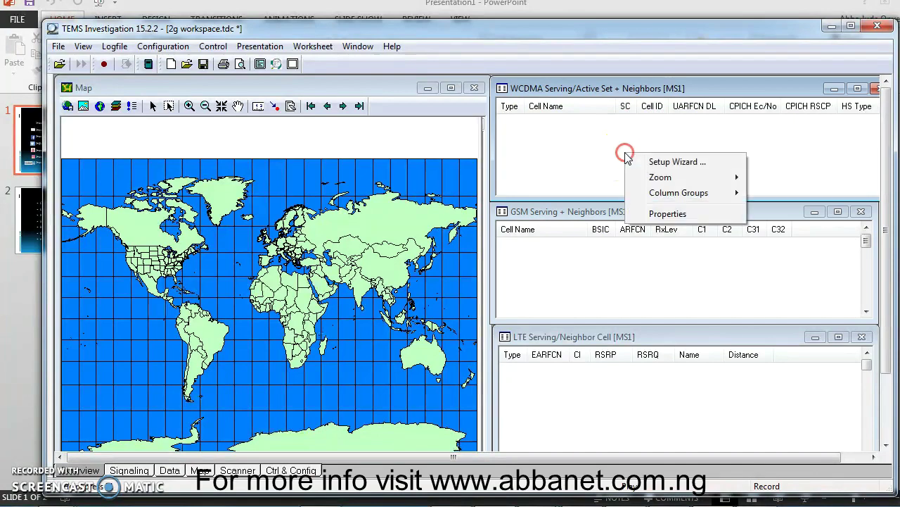
left_click(661, 213)
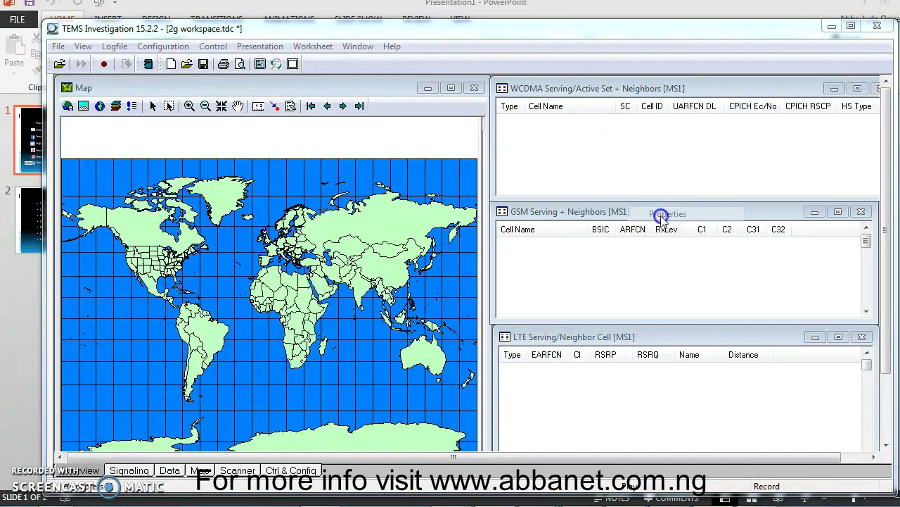
left_click(540, 228)
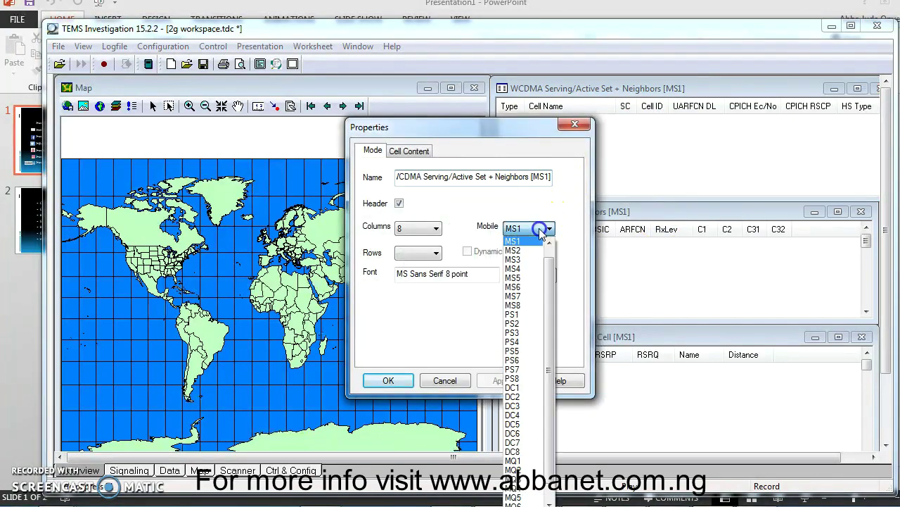
left_click(533, 250)
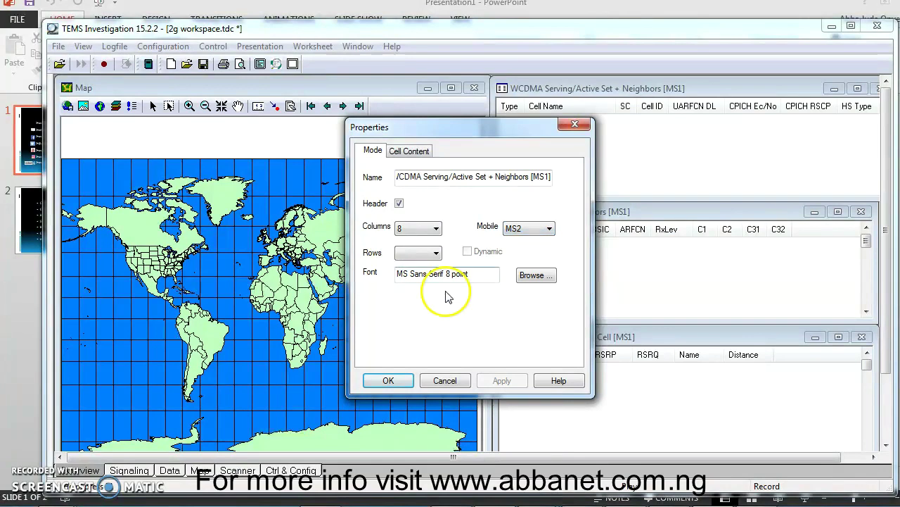
left_click(388, 381)
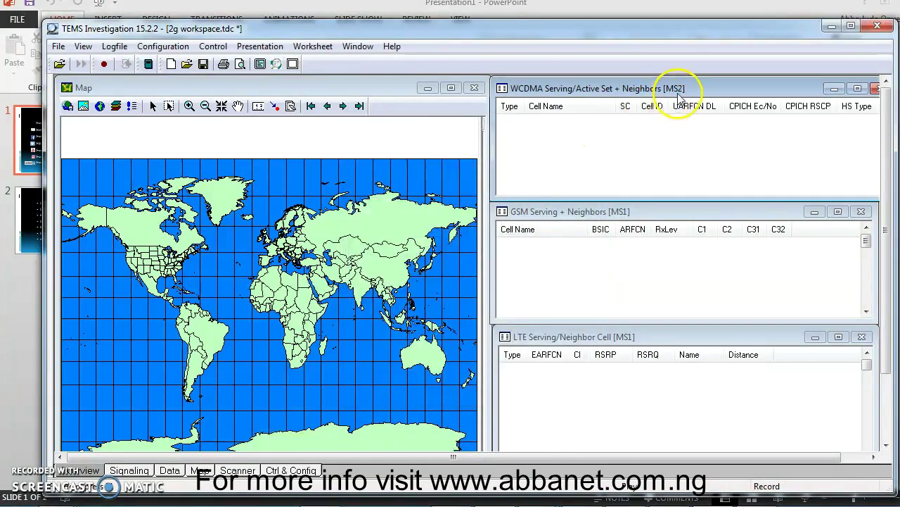
Set the LTE serving/neighbor cell window's Mobile property to MS3
right_click(599, 379)
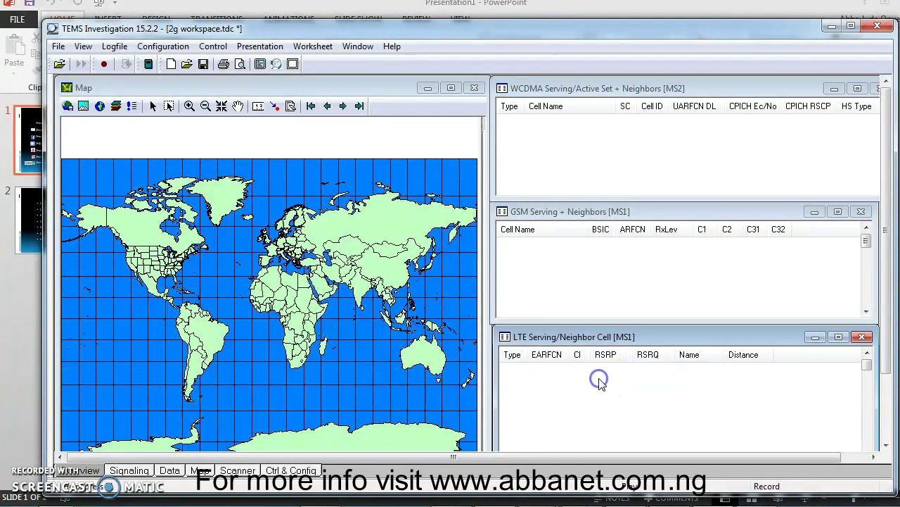
left_click(631, 441)
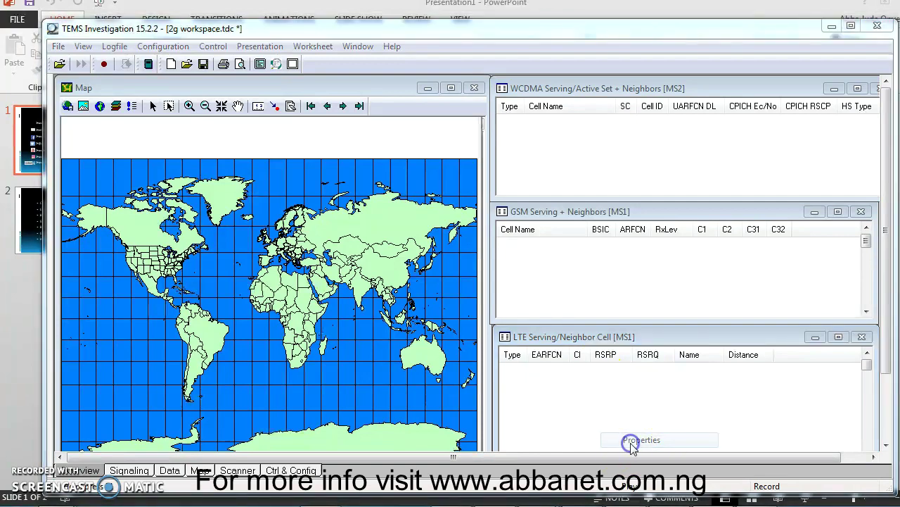
left_click(530, 228)
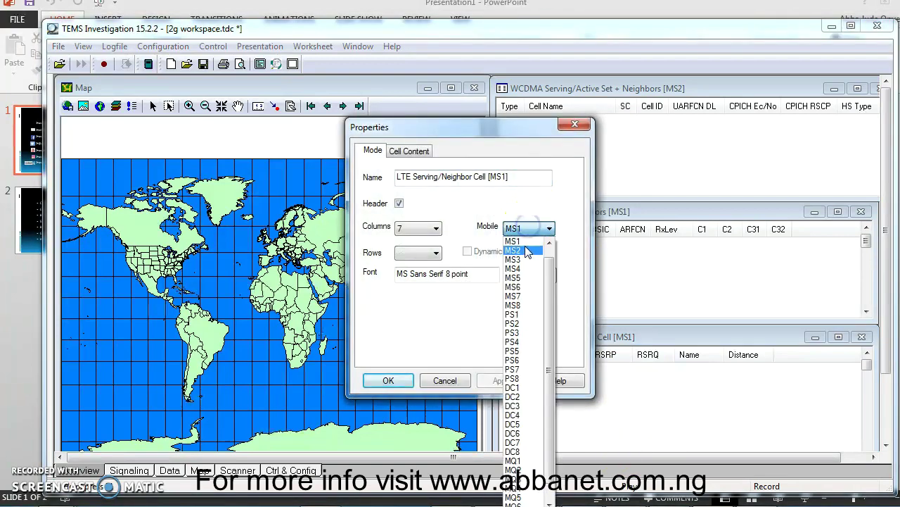
left_click(523, 253)
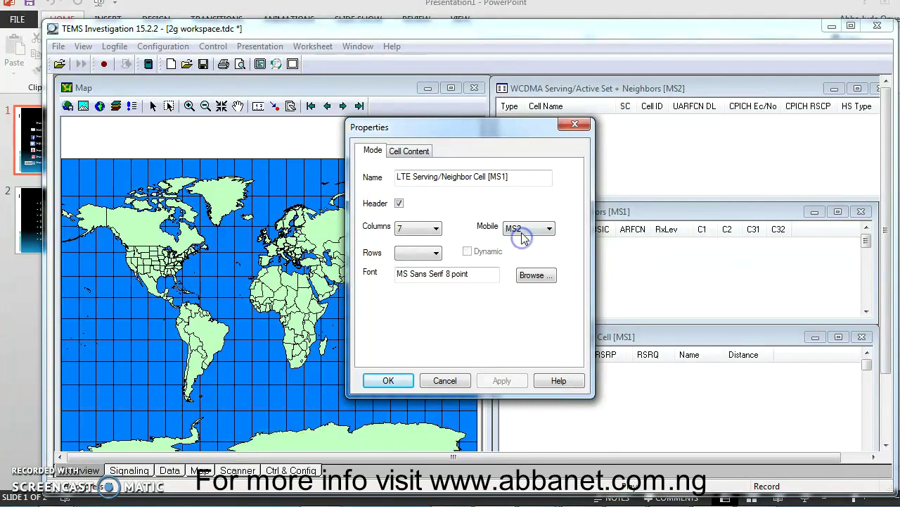
left_click(522, 232)
left_click(522, 261)
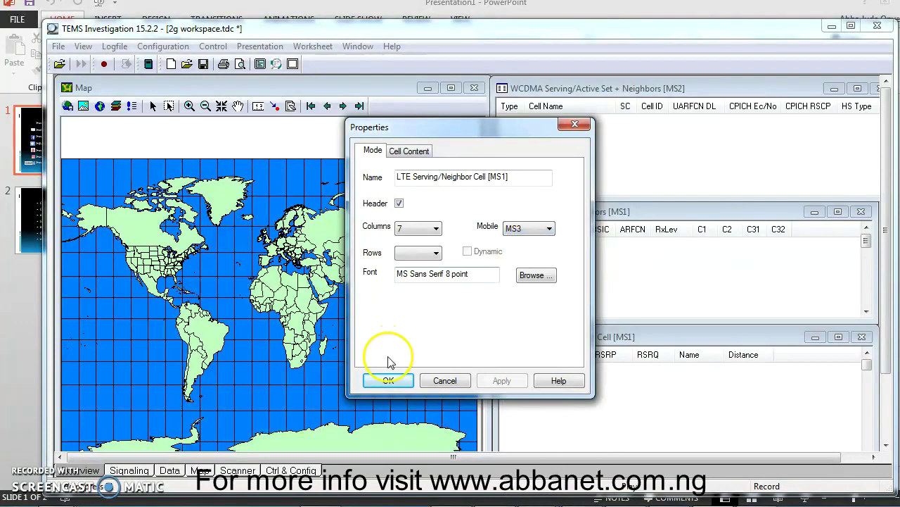
left_click(386, 378)
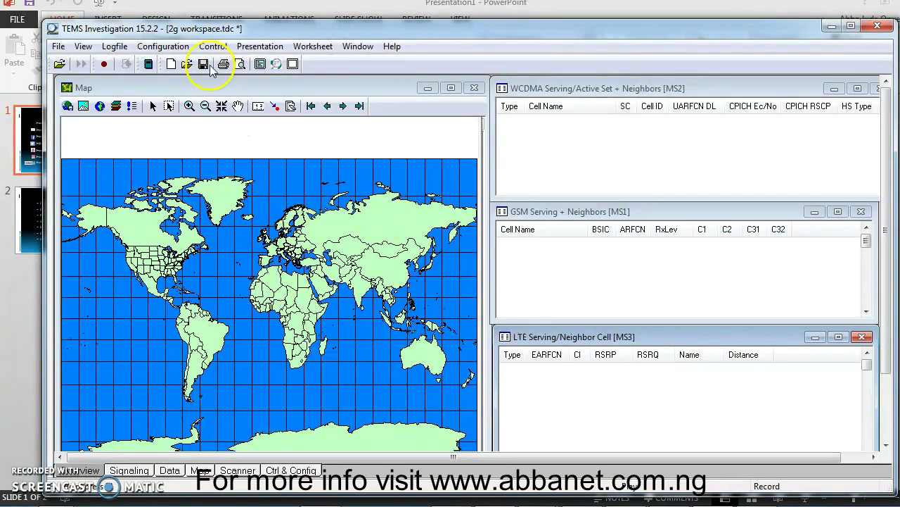
Zoom the map in around North Africa, then look through the File and View menus
left_click(188, 106)
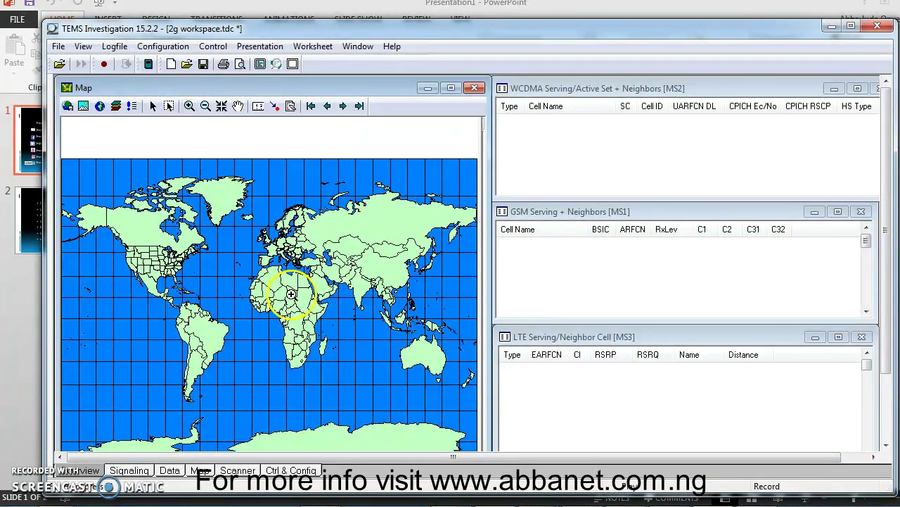
left_click(277, 294)
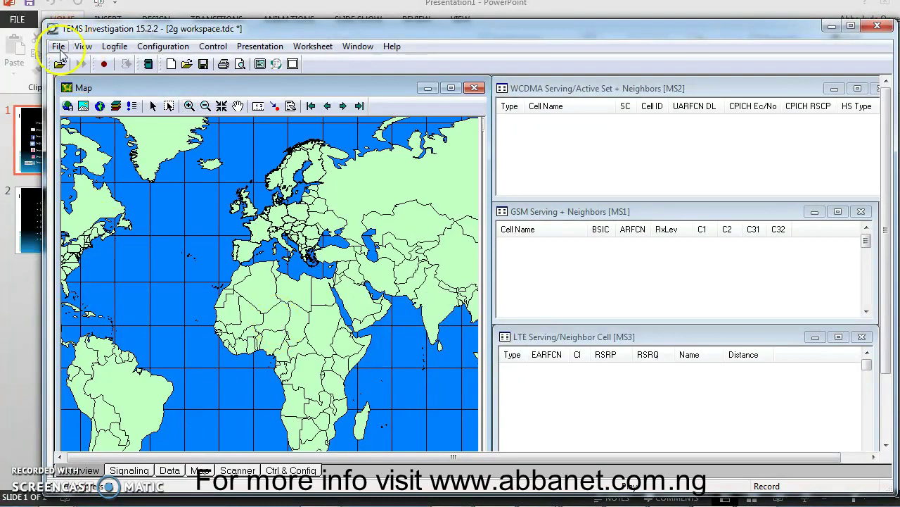
left_click(59, 47)
left_click(83, 46)
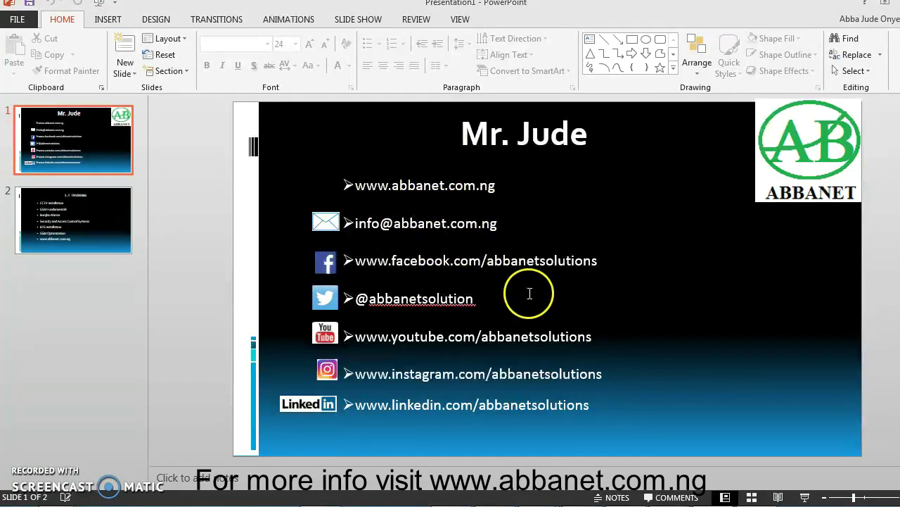
left_click(491, 298)
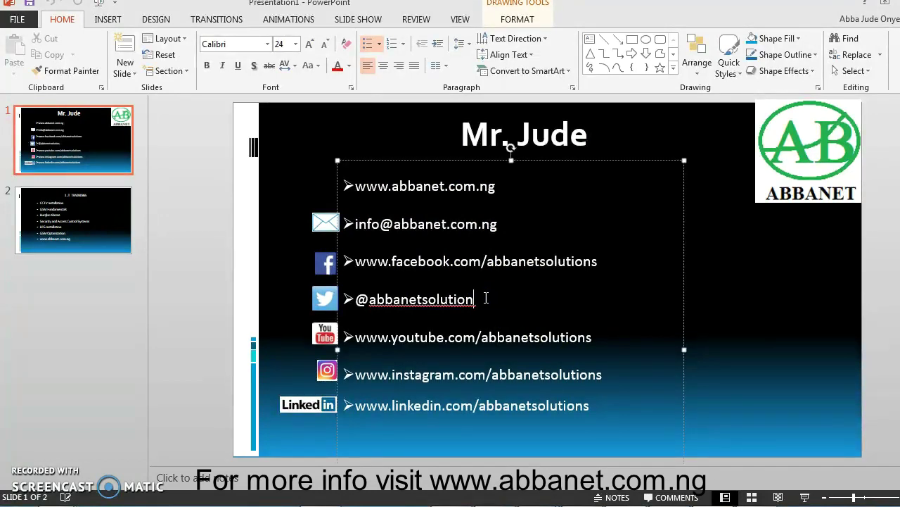
double_click(436, 292)
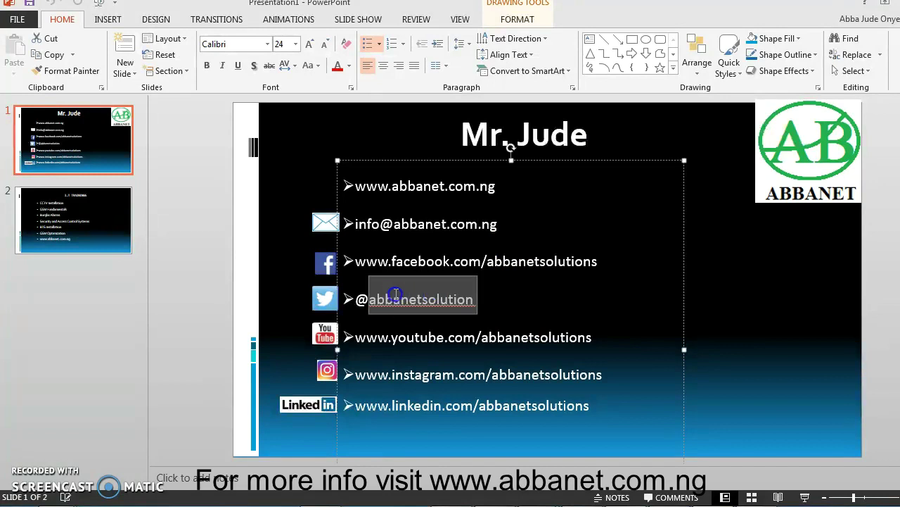
left_click(474, 302)
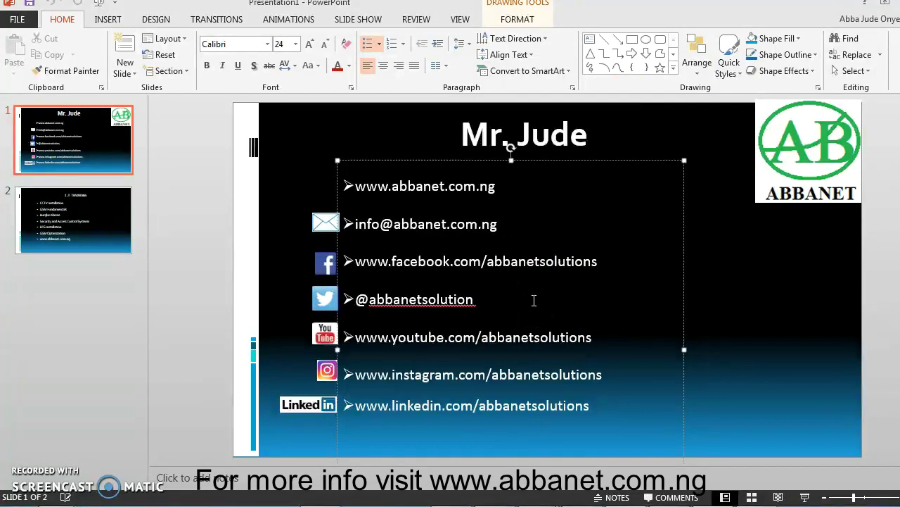
left_click(737, 301)
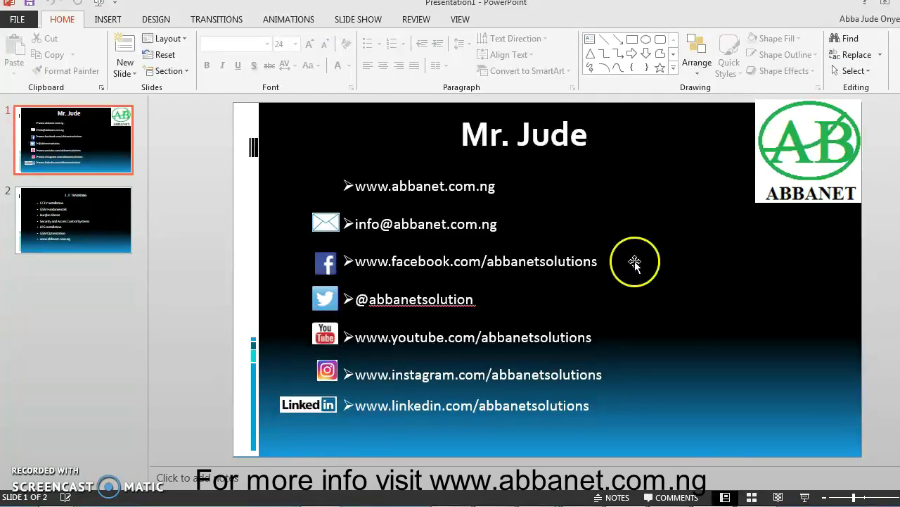